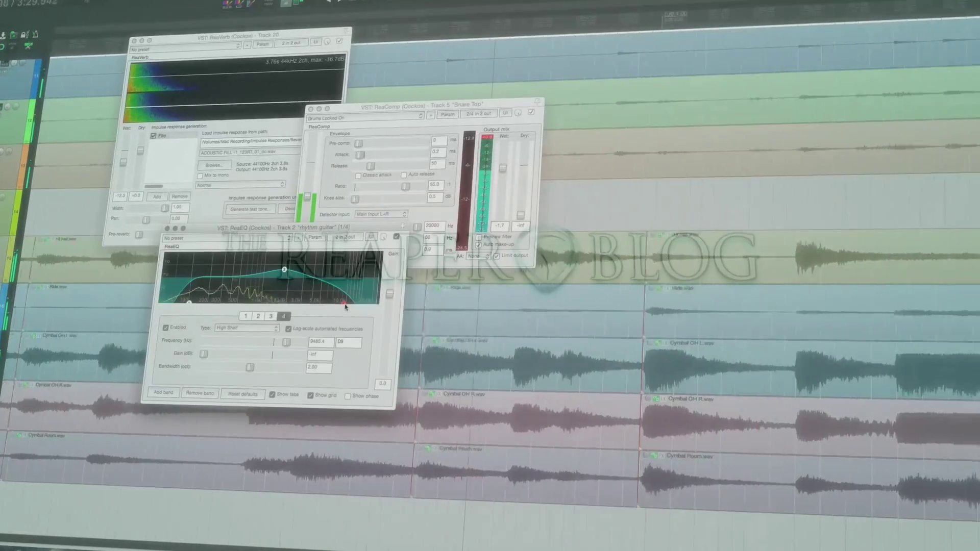
# Step: Show the Video podcast project with the Media Explorer, Region/Marker Manager and Video window docked
pyautogui.moveTo(344, 305); pyautogui.dragTo(366, 304)
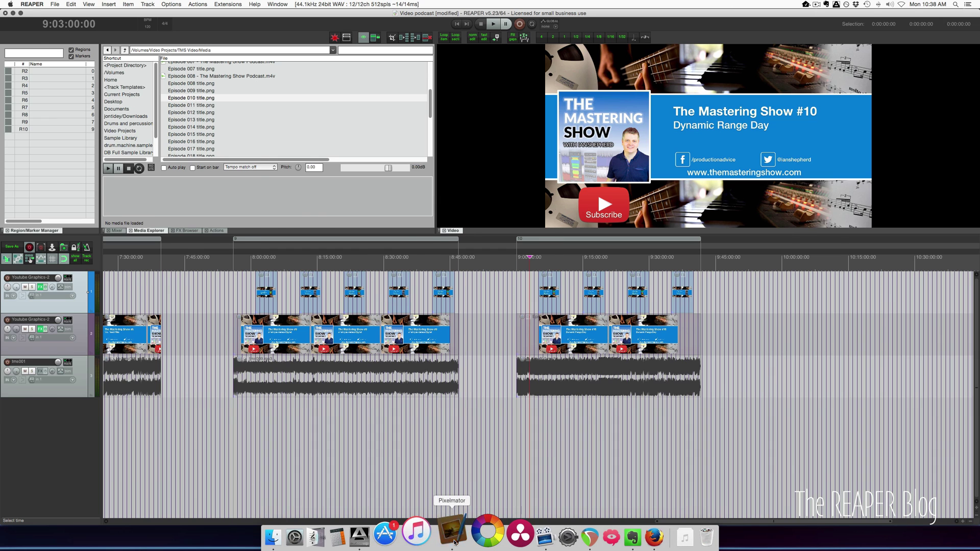
# Step: Enlarge the Youtube Graphics-2 window and edit the title text to episode #11 and the subtitle lines
pyautogui.click(452, 535)
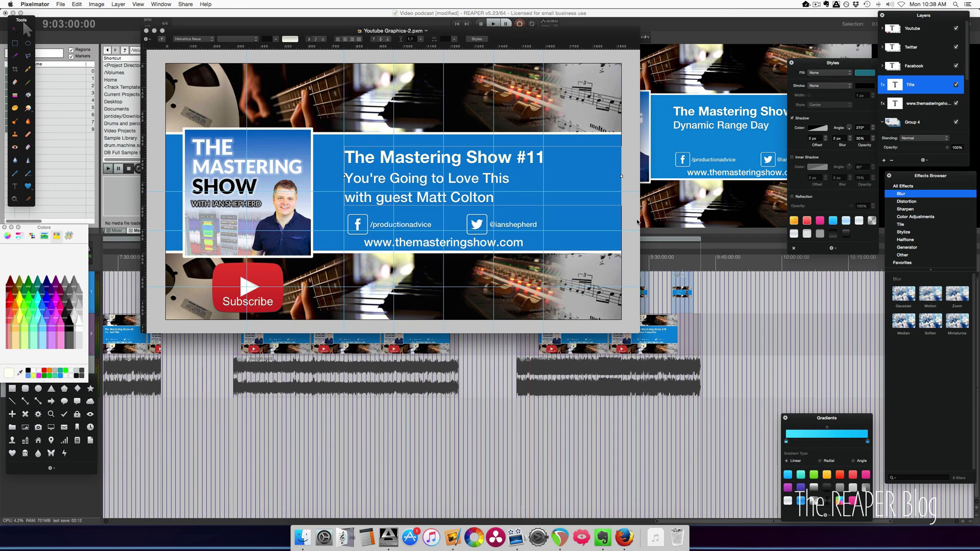
pyautogui.moveTo(639, 331); pyautogui.dragTo(839, 489)
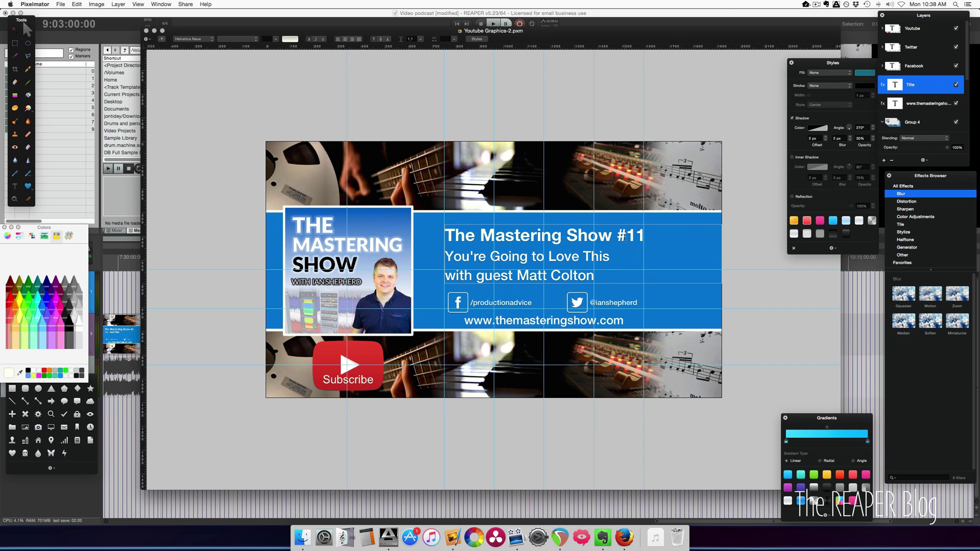
pyautogui.doubleClick(635, 237)
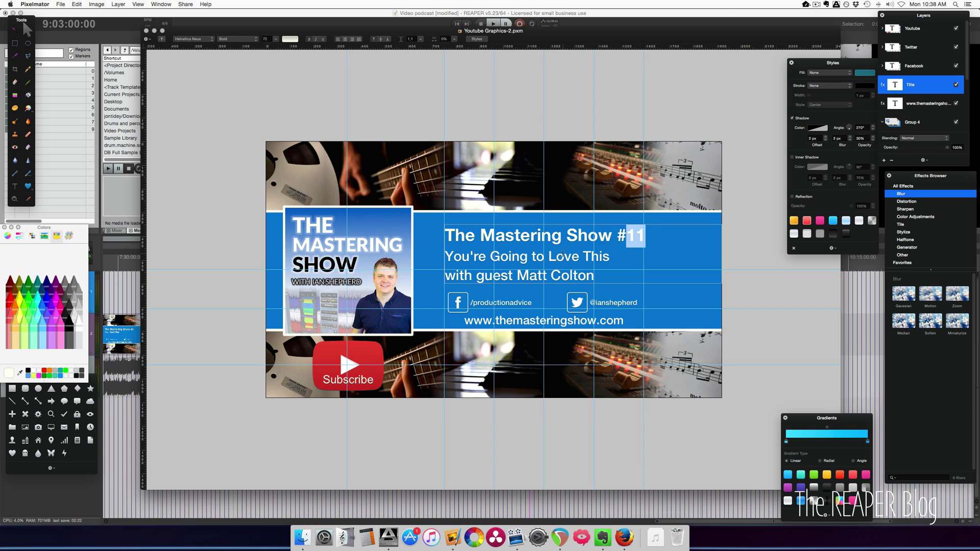
pyautogui.tripleClick(562, 255)
pyautogui.moveTo(562, 255); pyautogui.dragTo(441, 270)
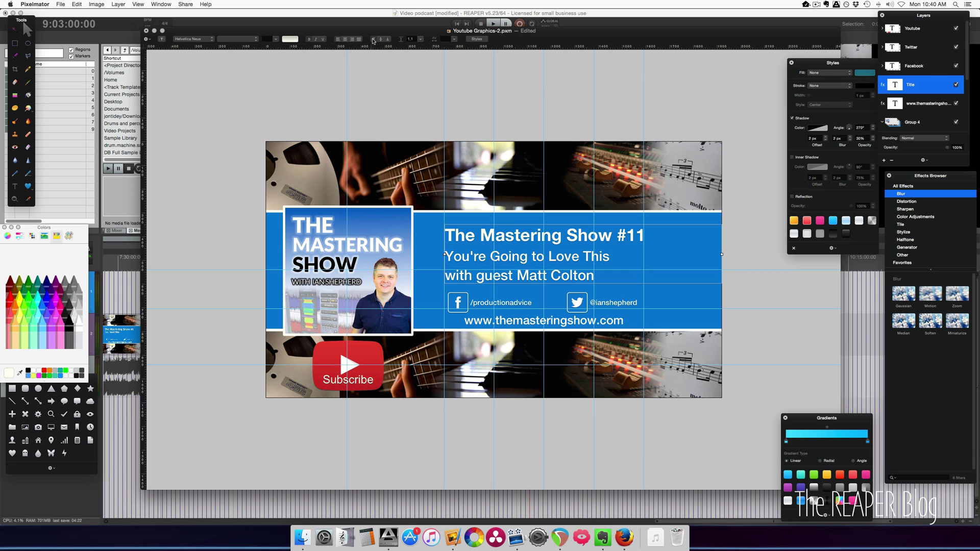
# Step: Back in REAPER, select the episode 10 audio item and region 10's title image
pyautogui.press('super+Tab')
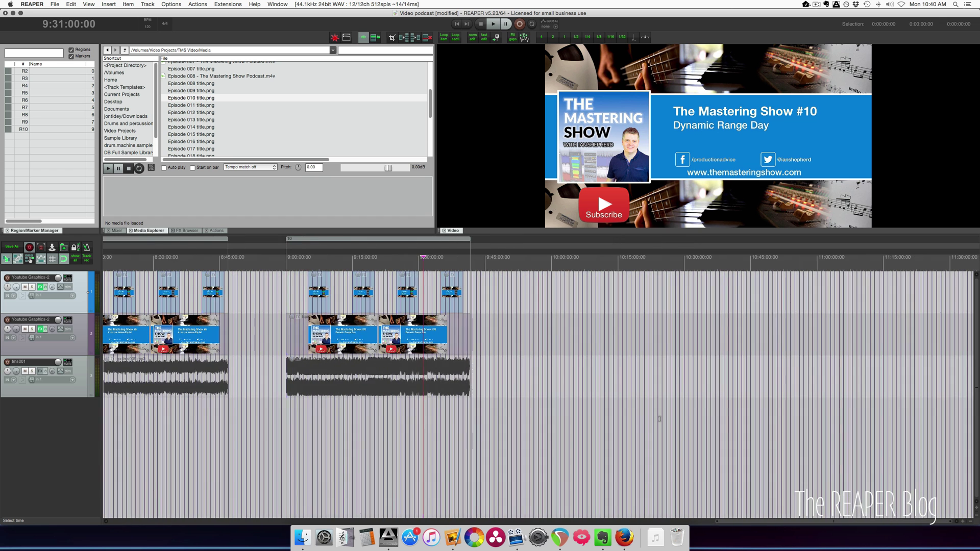
pyautogui.scroll(3, 516, 383)
pyautogui.click(443, 376)
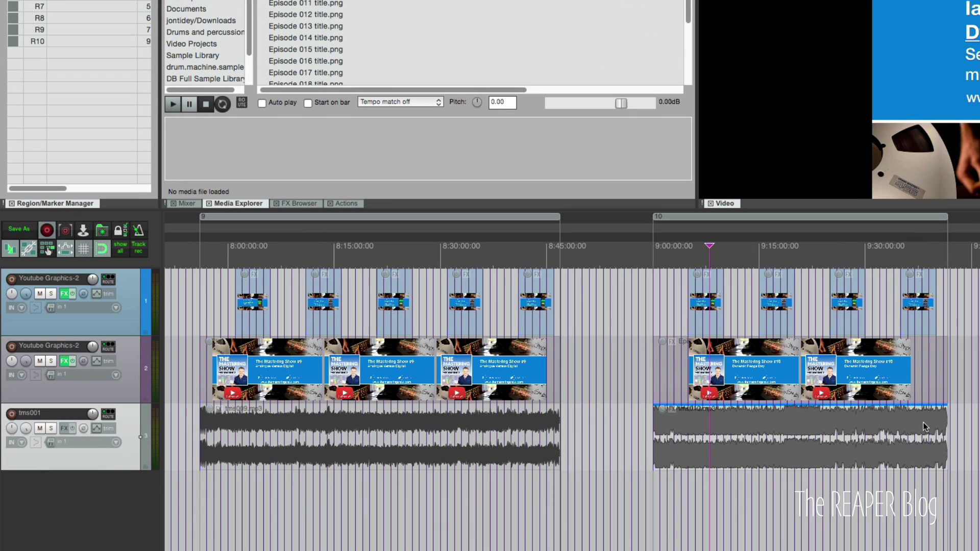
pyautogui.click(134, 379)
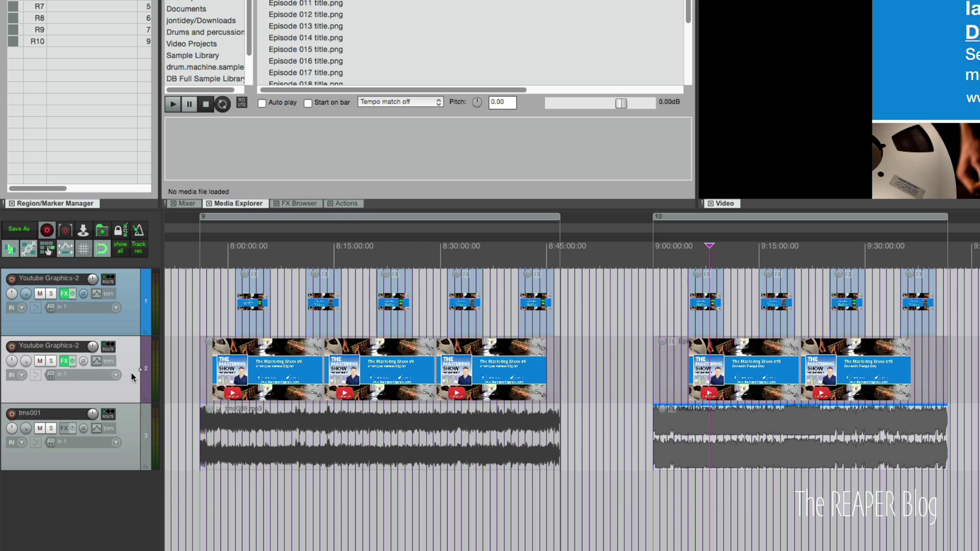
pyautogui.click(666, 375)
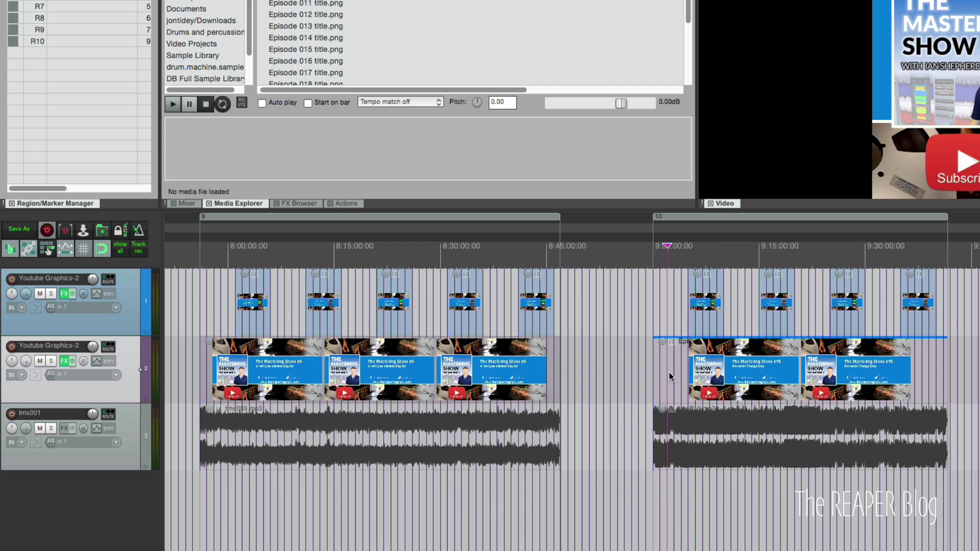
# Step: Preview region 10's Dynameter and Perception ad items above the title image
pyautogui.click(109, 321)
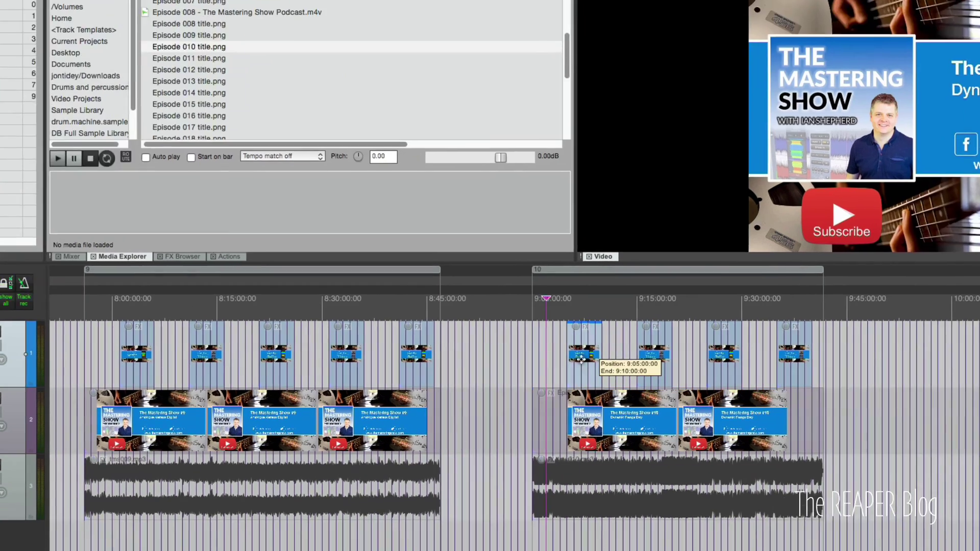
pyautogui.click(699, 328)
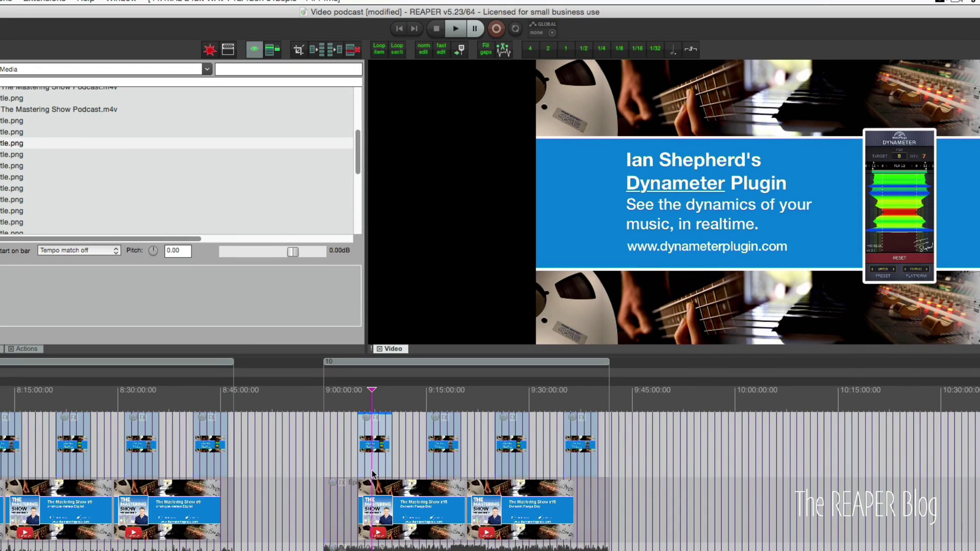
pyautogui.click(441, 455)
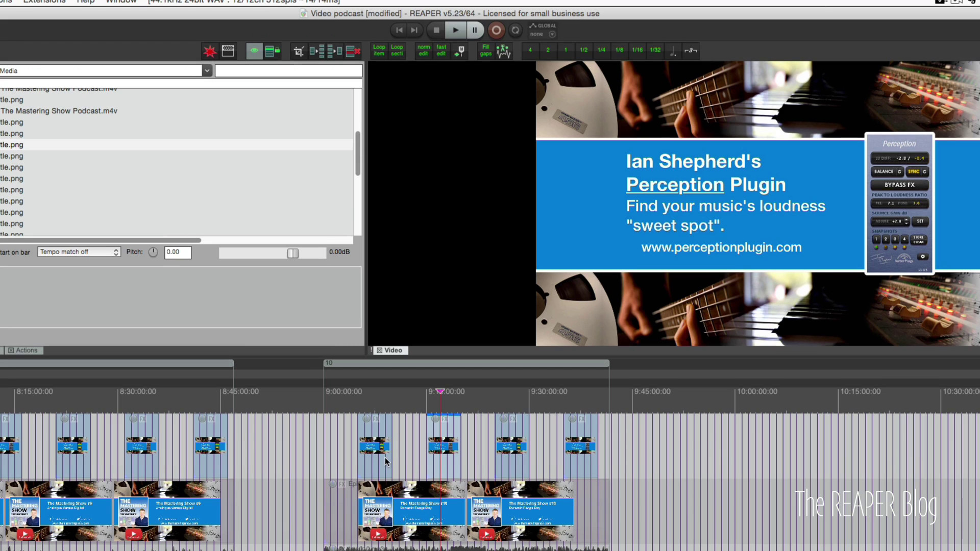
pyautogui.click(409, 515)
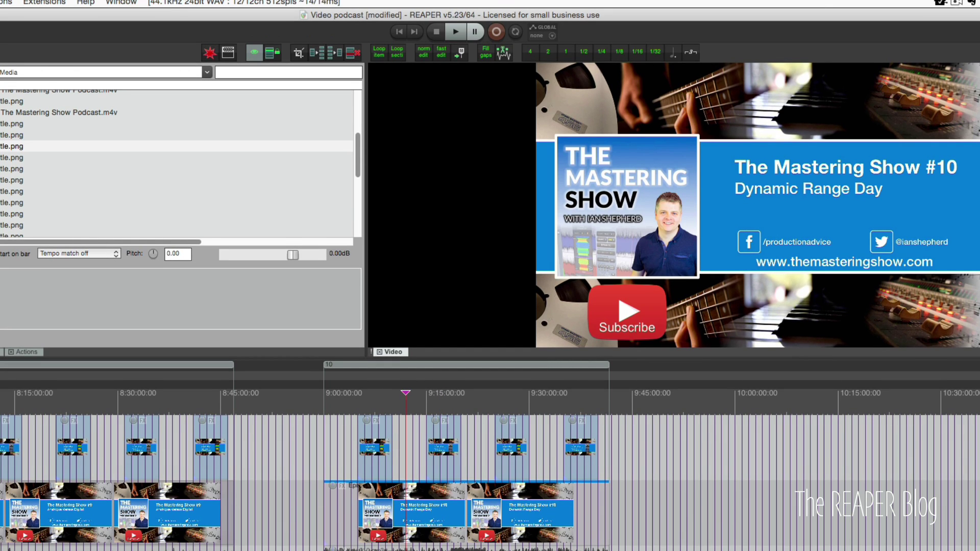
pyautogui.click(376, 459)
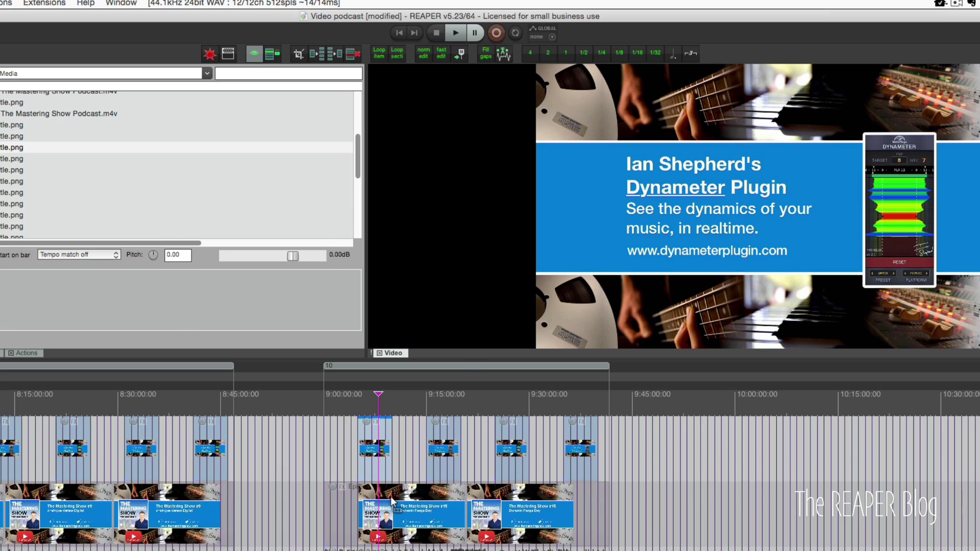
pyautogui.scroll(5, 391, 496)
pyautogui.click(348, 426)
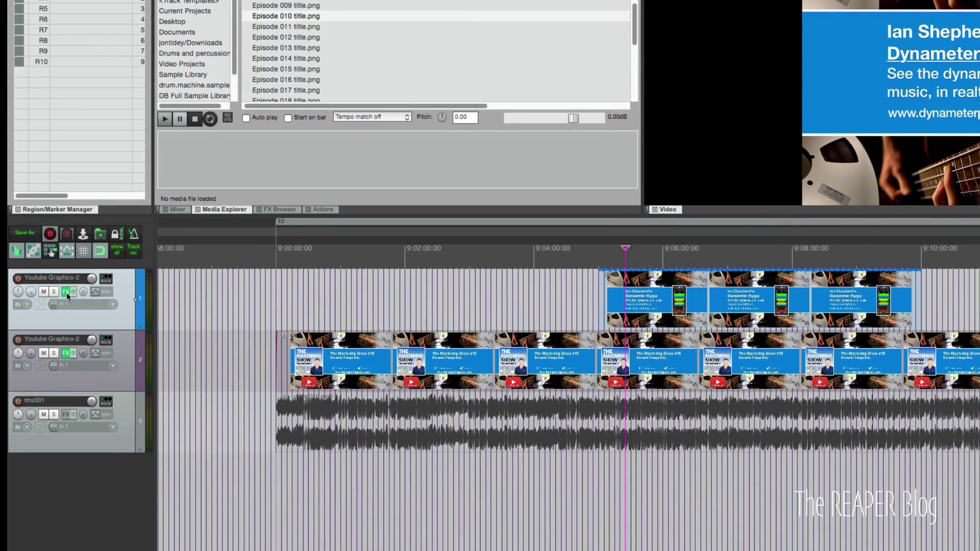
# Step: Load the Item fades affect video preset into track 1's video processor, checked against track 2's FX
pyautogui.click(67, 293)
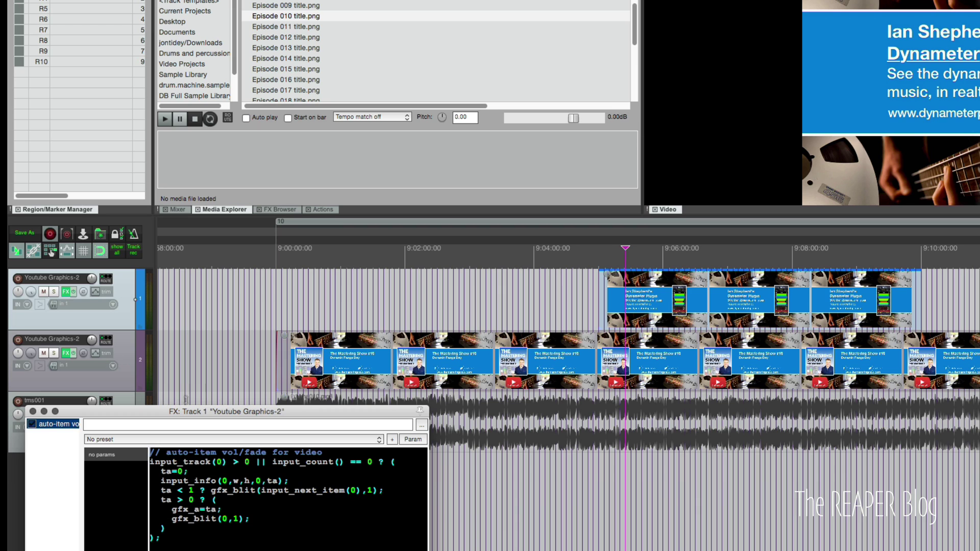
pyautogui.moveTo(187, 411); pyautogui.dragTo(263, 243)
pyautogui.click(198, 270)
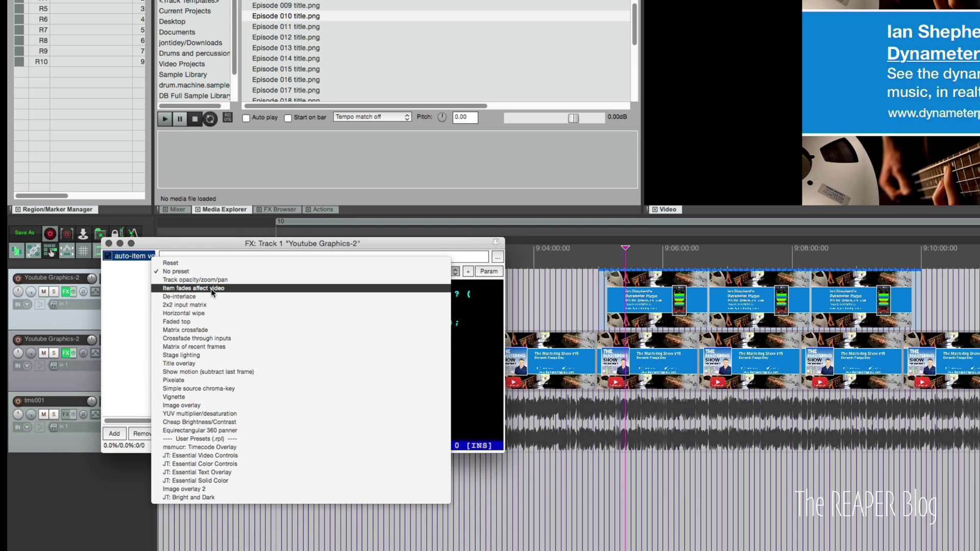
pyautogui.click(210, 289)
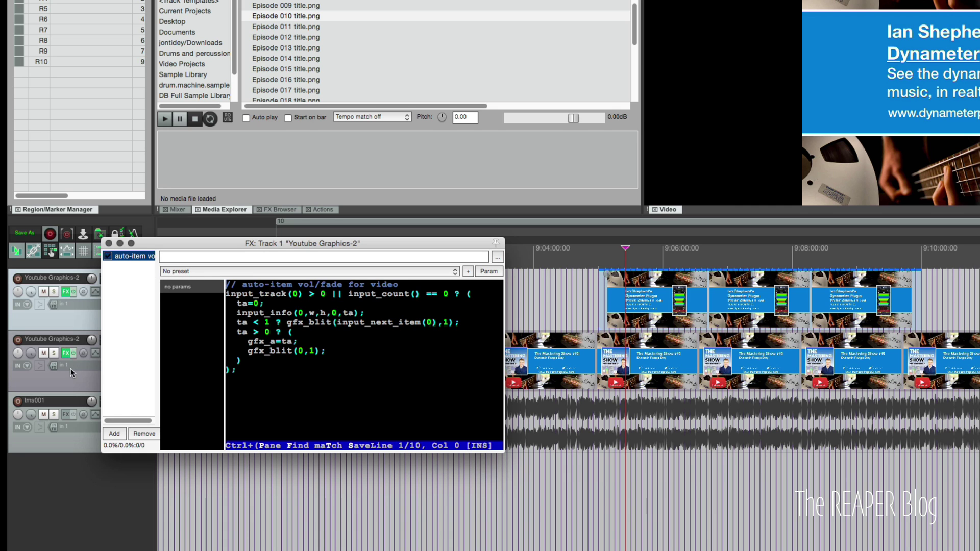
pyautogui.click(66, 353)
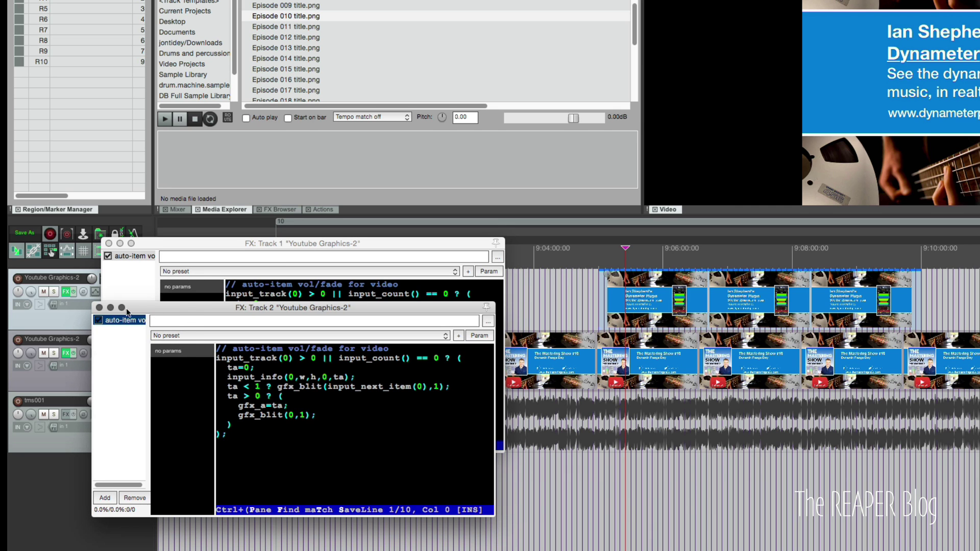
pyautogui.click(99, 308)
pyautogui.click(108, 244)
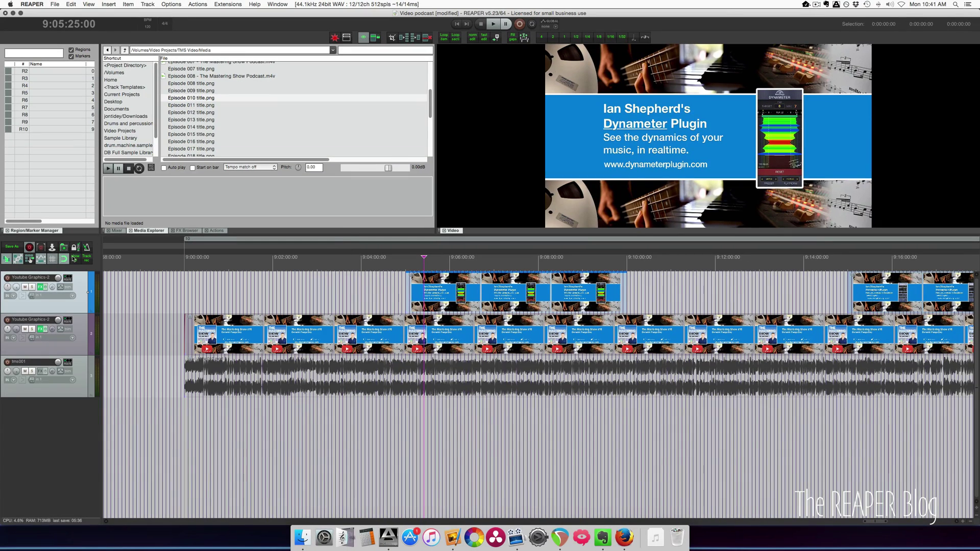
pyautogui.click(155, 308)
# Step: Drag tms011.mp3 from the Media Explorer onto the audio track at 10:00:00
pyautogui.click(270, 304)
pyautogui.scroll(-3, 279, 311)
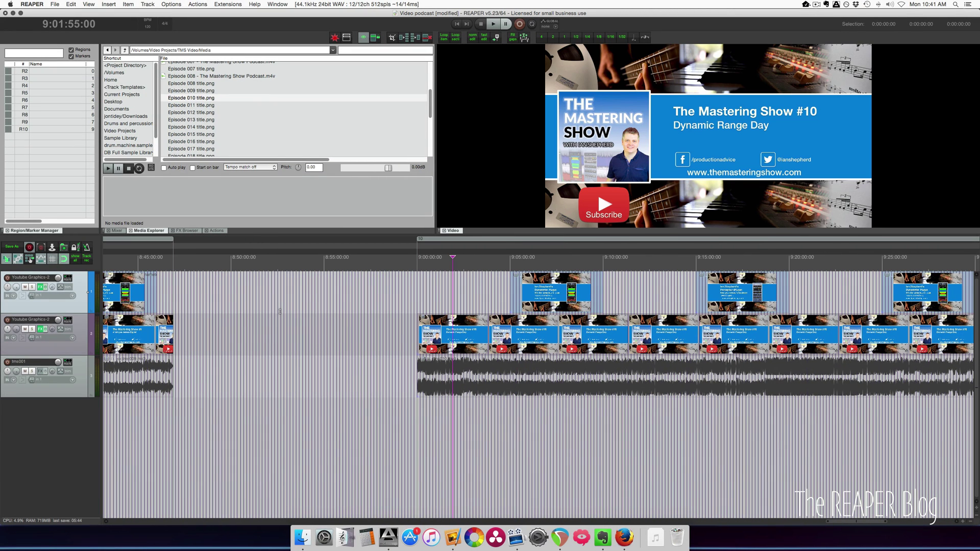
pyautogui.scroll(-6, 280, 311)
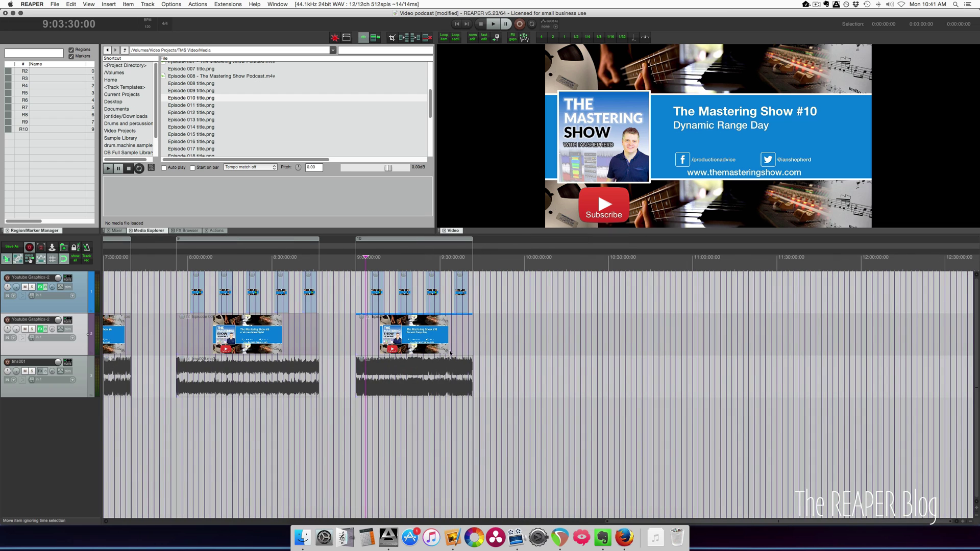
pyautogui.scroll(-10, 279, 118)
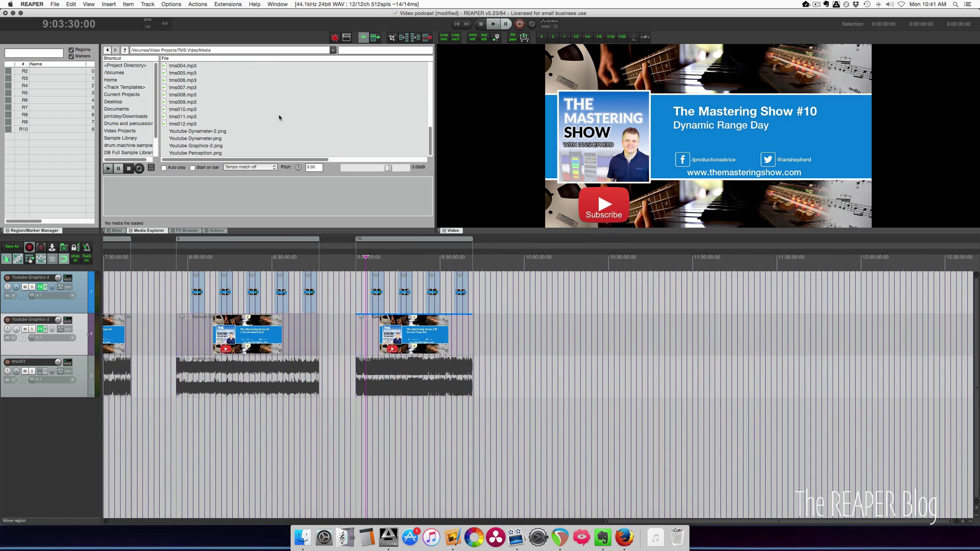
pyautogui.click(182, 117)
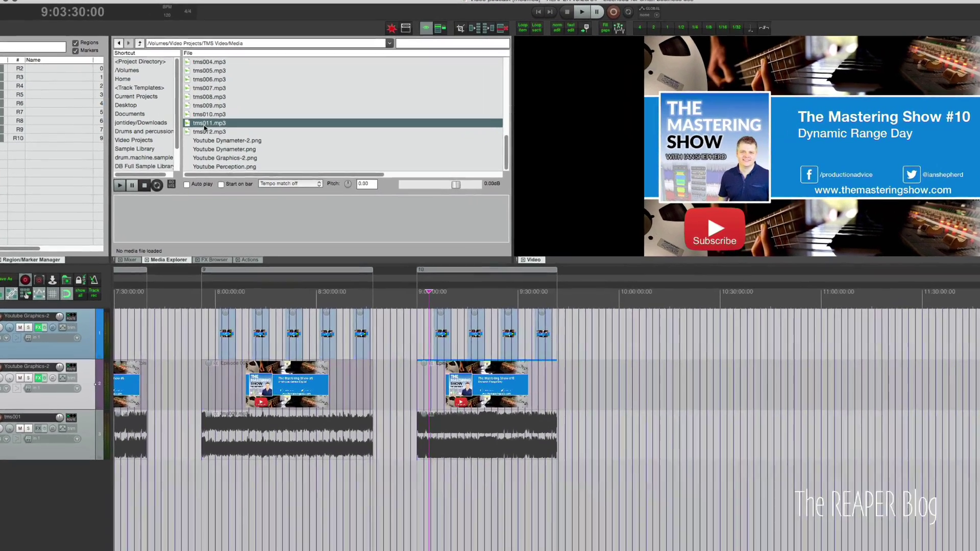
pyautogui.moveTo(205, 127); pyautogui.dragTo(604, 446)
pyautogui.scroll(8, 641, 439)
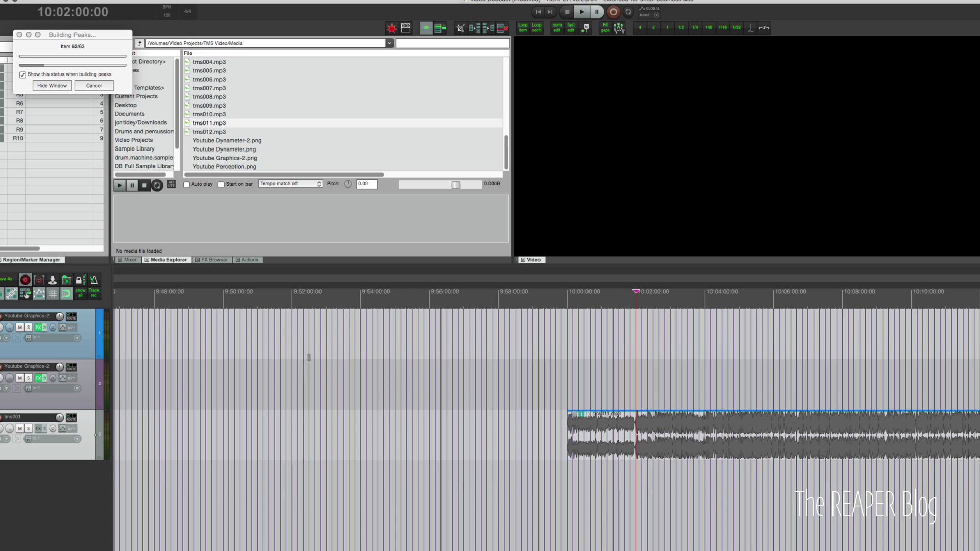
# Step: Set the grid to frame spacing and the project video to 1920 x 1080 at 30 fps
pyautogui.rightClick(53, 294)
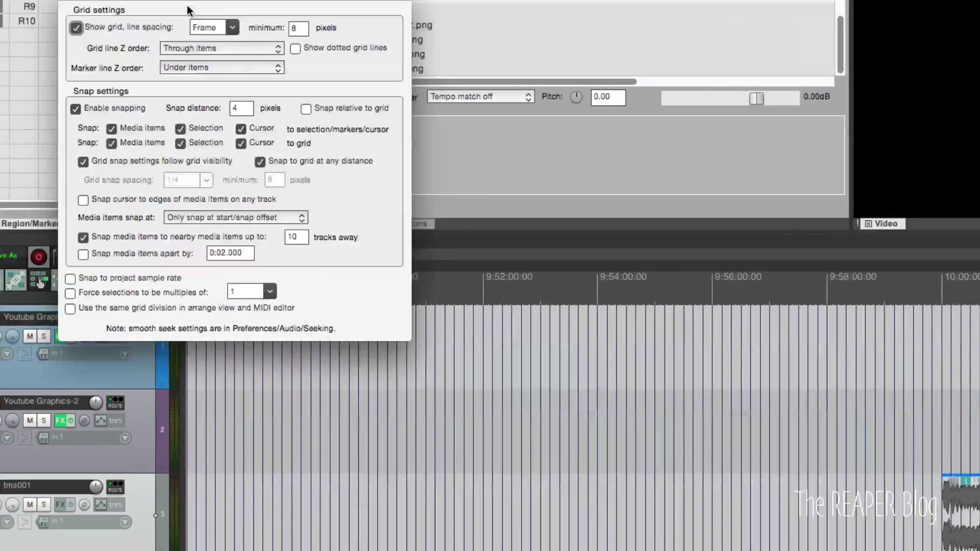
pyautogui.moveTo(187, 5); pyautogui.dragTo(419, 63)
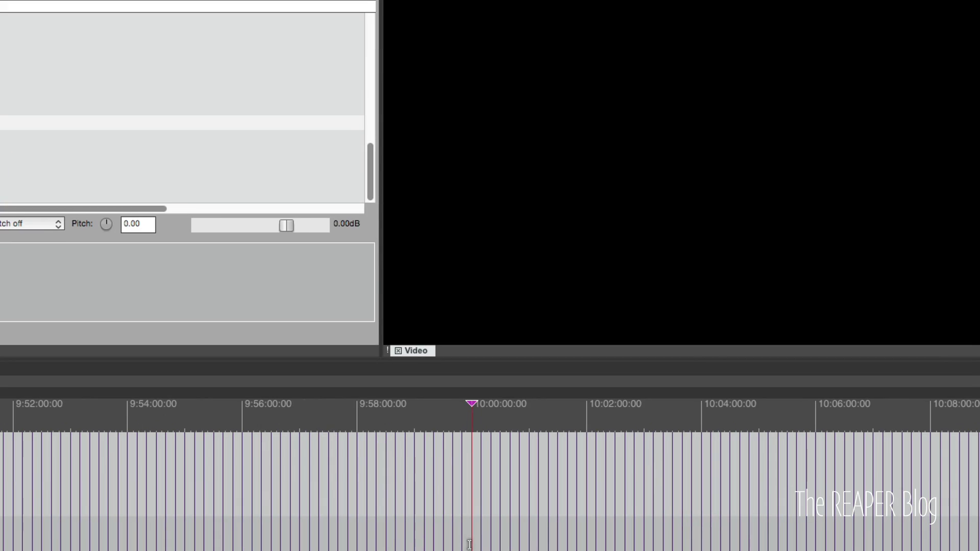
pyautogui.hotkey('alt', 'Return')
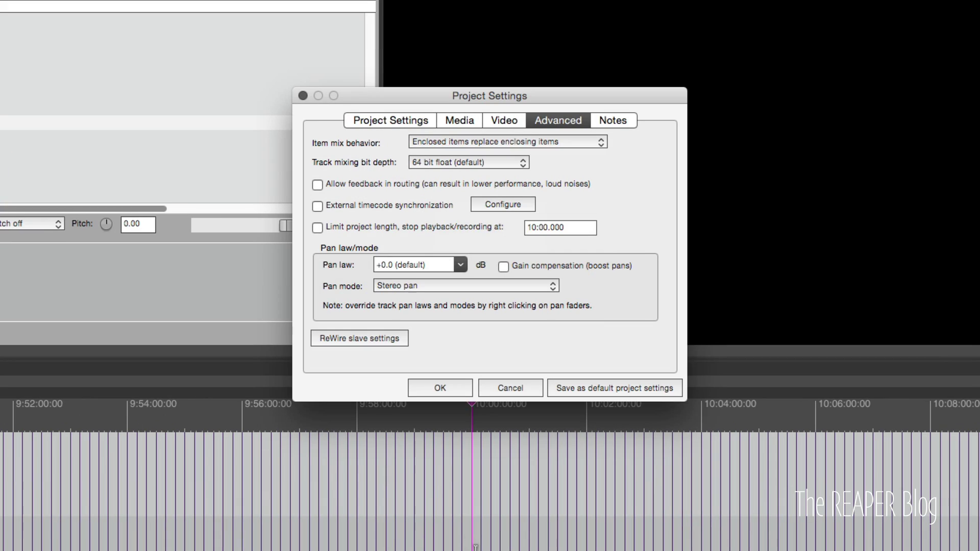
pyautogui.click(494, 121)
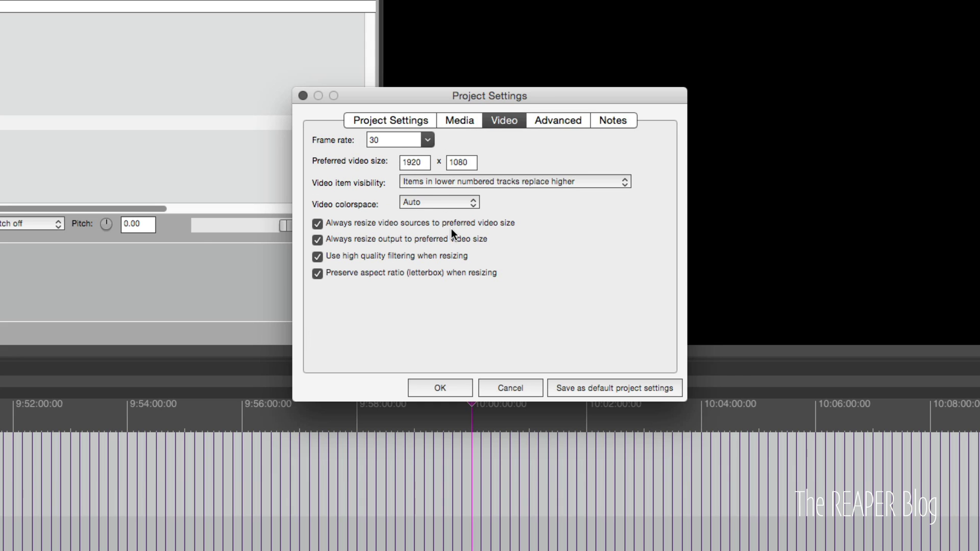
pyautogui.moveTo(422, 164); pyautogui.dragTo(366, 167)
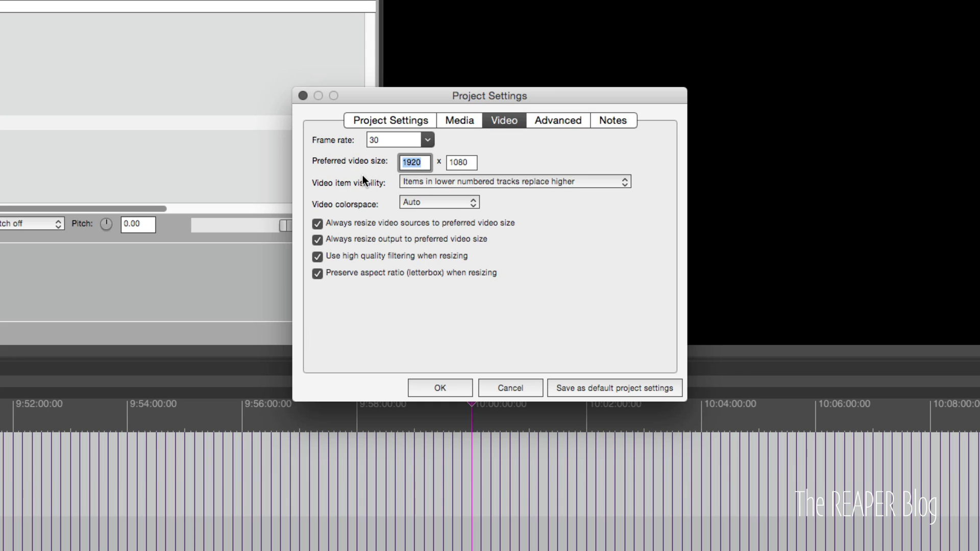
pyautogui.click(357, 177)
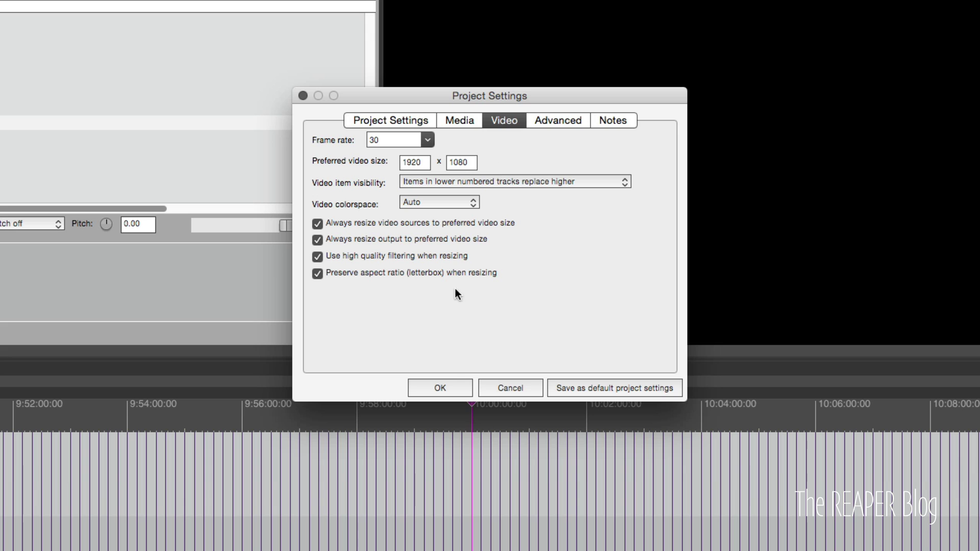
pyautogui.click(448, 390)
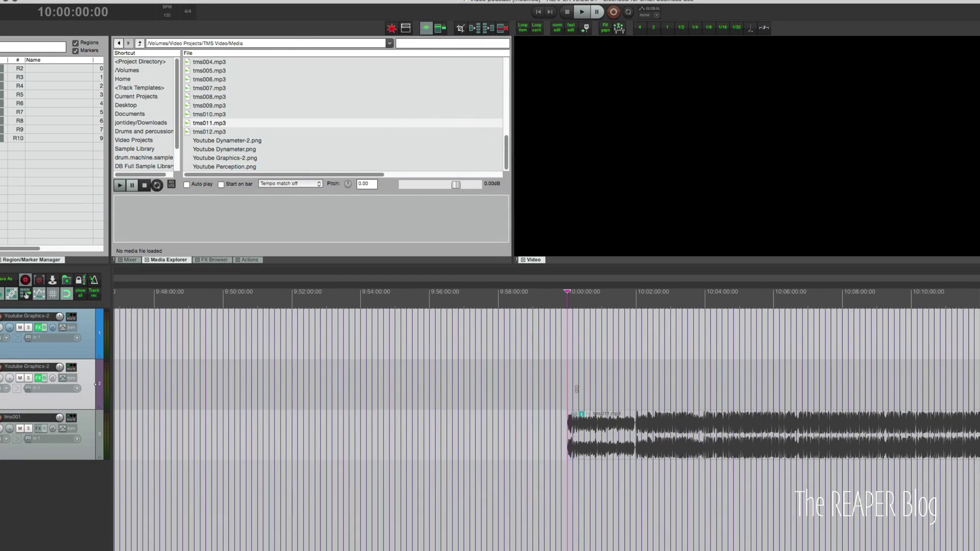
# Step: Add a region spanning the tms011.mp3 item and change its ID to 11
pyautogui.scroll(-3, 608, 428)
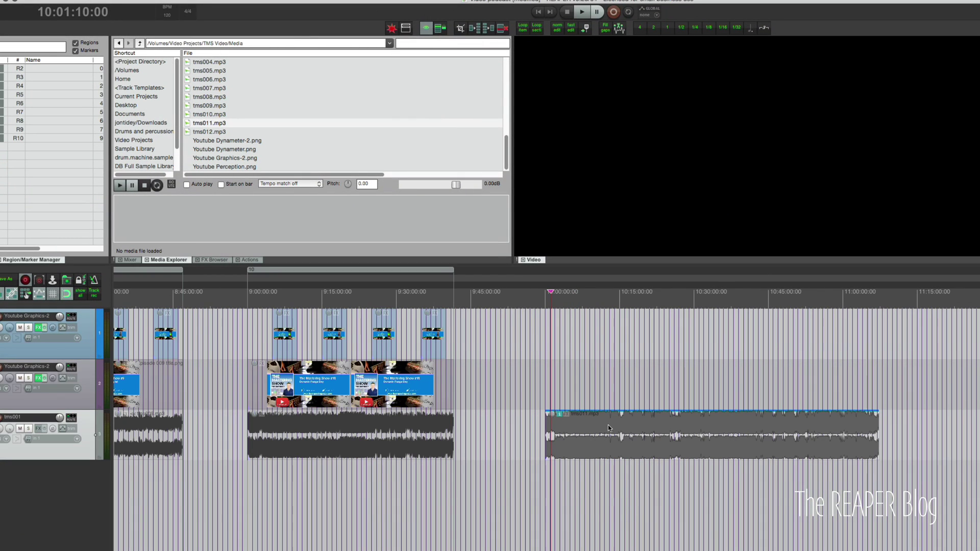
pyautogui.doubleClick(608, 424)
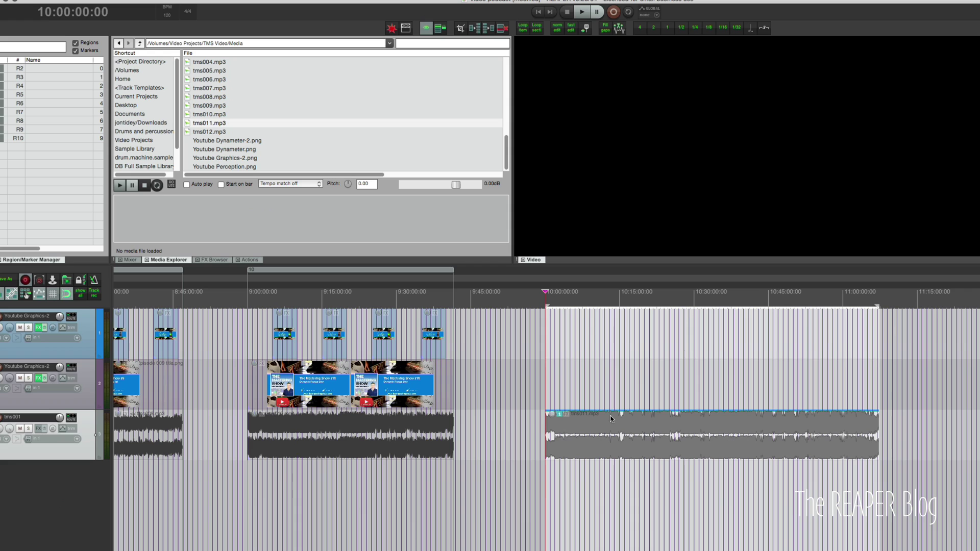
pyautogui.hotkey('shift', 'r')
pyautogui.rightClick(570, 272)
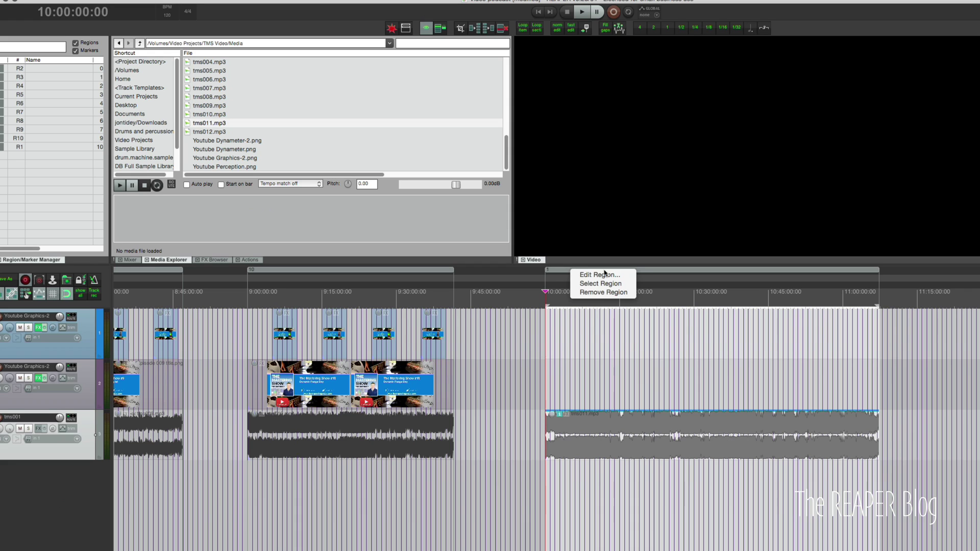
pyautogui.click(597, 277)
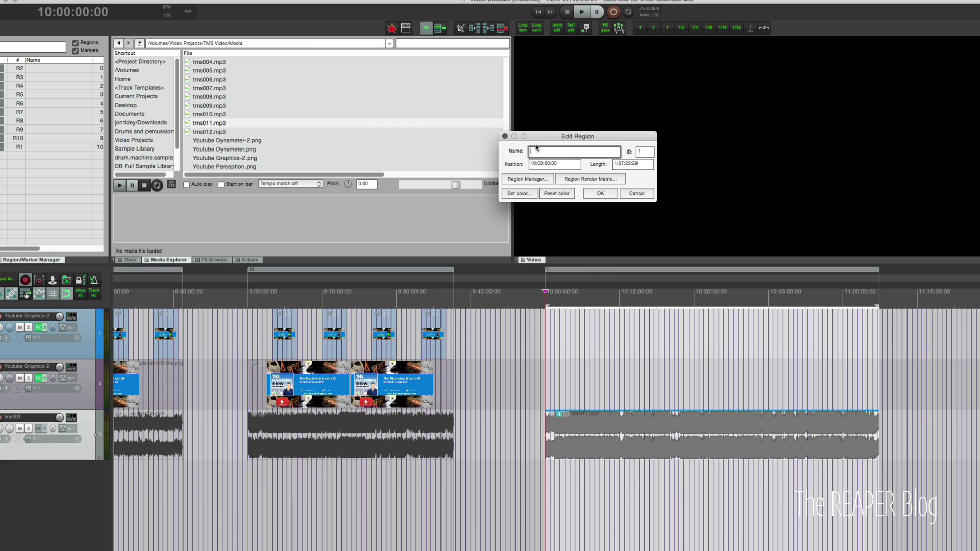
pyautogui.click(653, 152)
pyautogui.write('1')
pyautogui.click(600, 194)
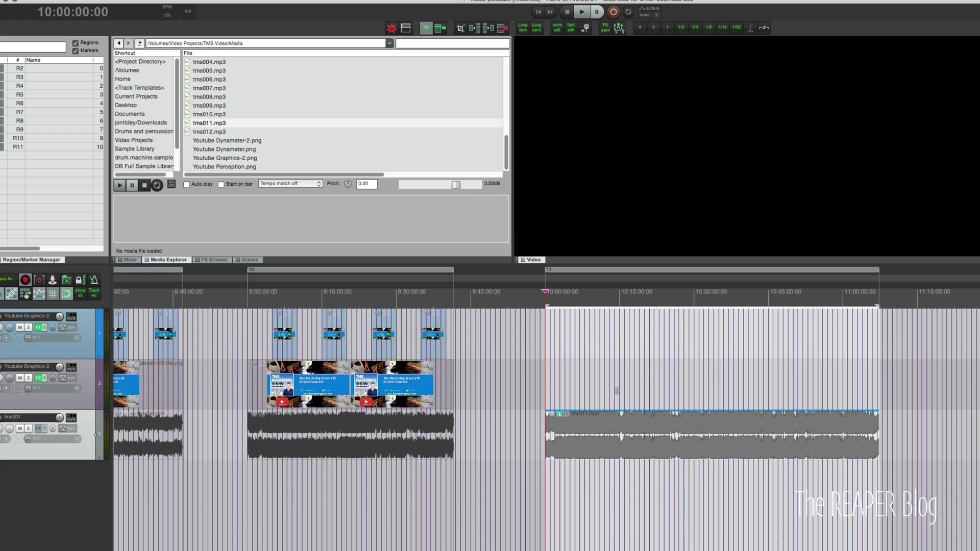
# Step: Place Episode 011 title.png on track 2 at 10:00 and stretch it to end at 11:07:23:29
pyautogui.scroll(10, 278, 157)
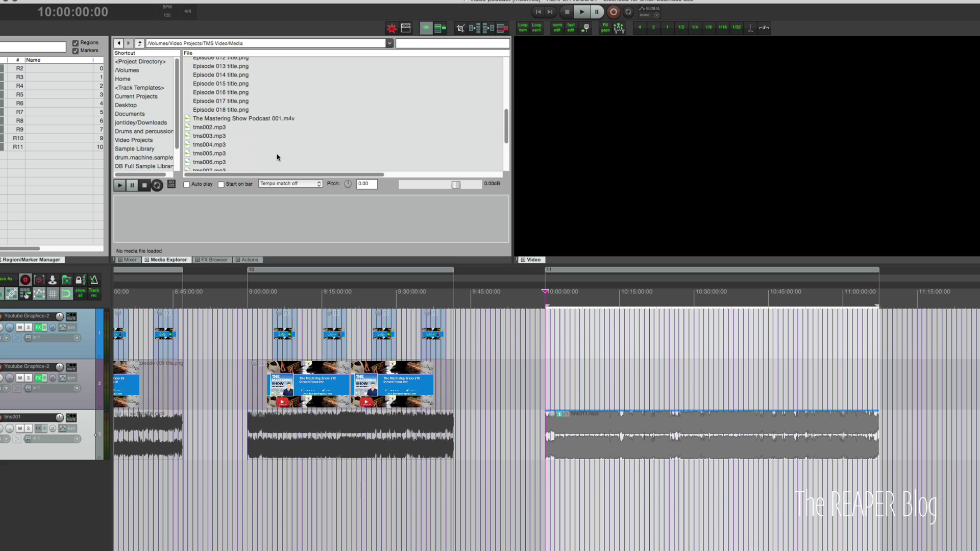
pyautogui.moveTo(242, 114); pyautogui.dragTo(553, 373)
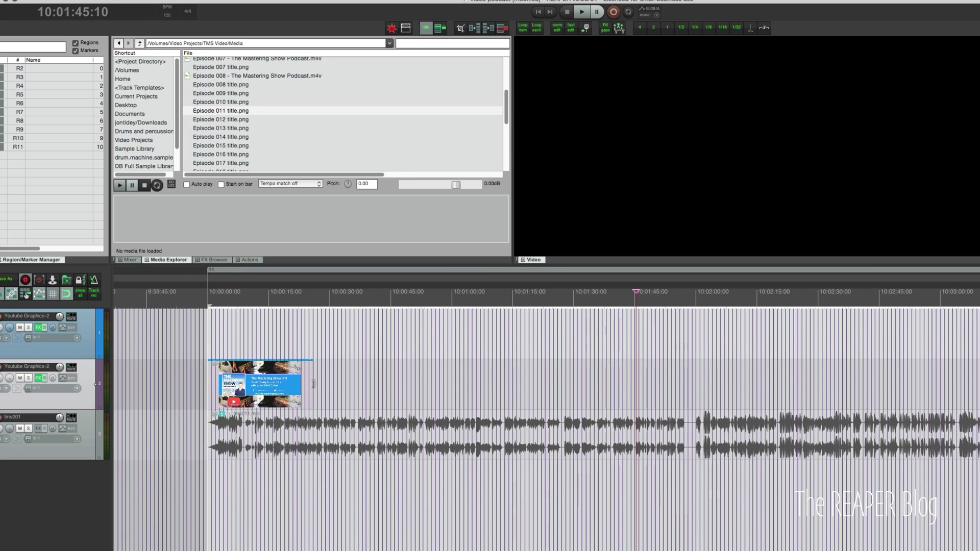
pyautogui.moveTo(314, 384); pyautogui.dragTo(834, 402)
pyautogui.scroll(-4, 834, 403)
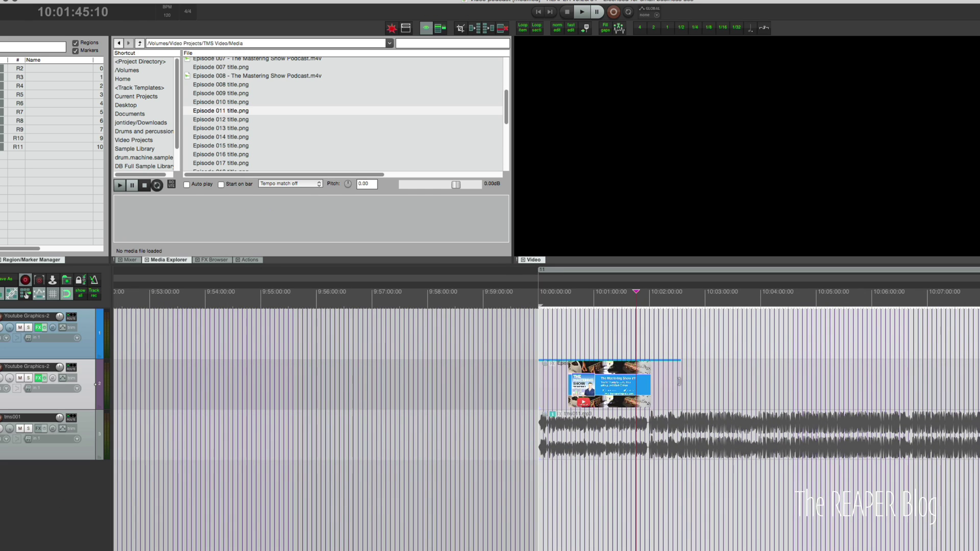
pyautogui.moveTo(678, 383); pyautogui.dragTo(970, 383)
pyautogui.scroll(-3, 928, 382)
pyautogui.hscroll(10, 928, 381)
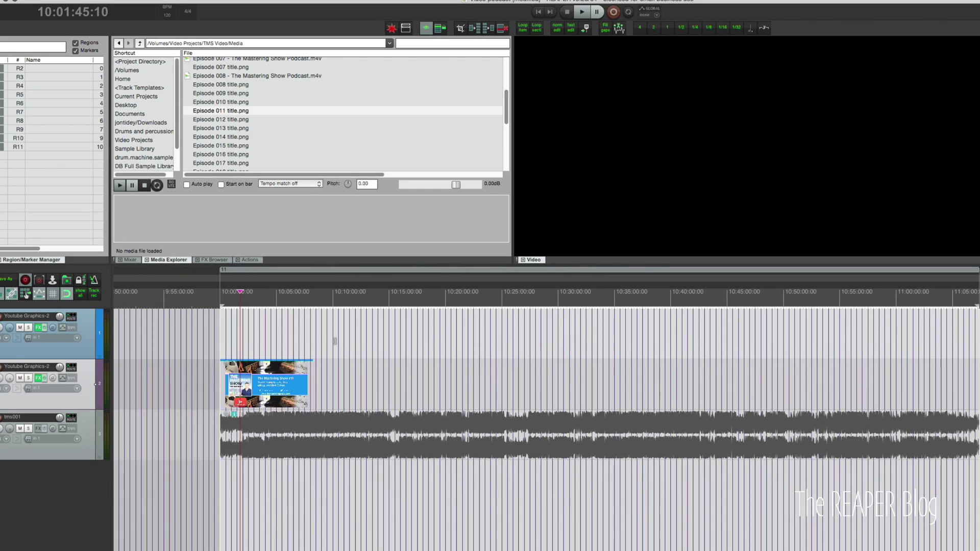
pyautogui.moveTo(312, 378); pyautogui.dragTo(978, 396)
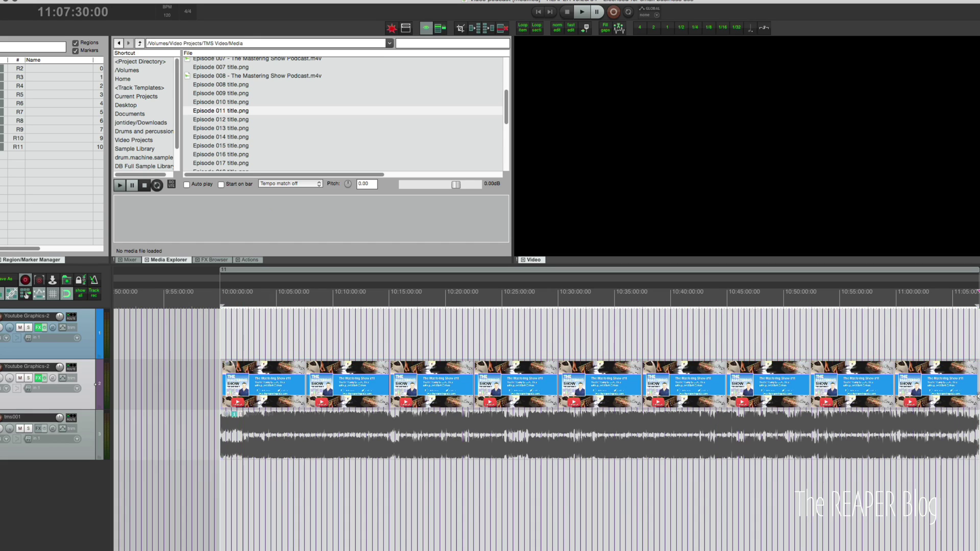
pyautogui.scroll(15, 737, 385)
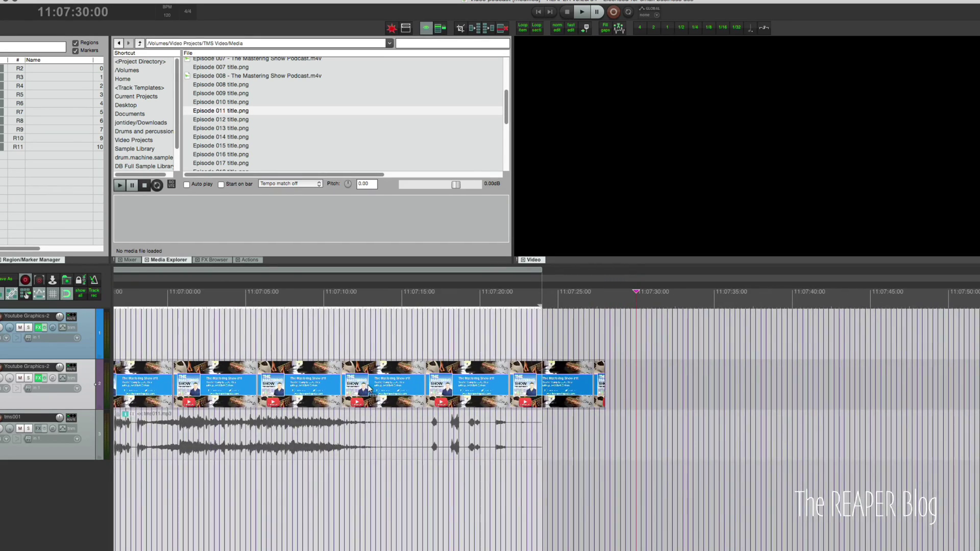
pyautogui.moveTo(552, 382); pyautogui.dragTo(385, 382)
# Step: Preview the title image at 10:28:00:00 and bring up the item's context menu
pyautogui.scroll(-12, 385, 382)
pyautogui.click(280, 341)
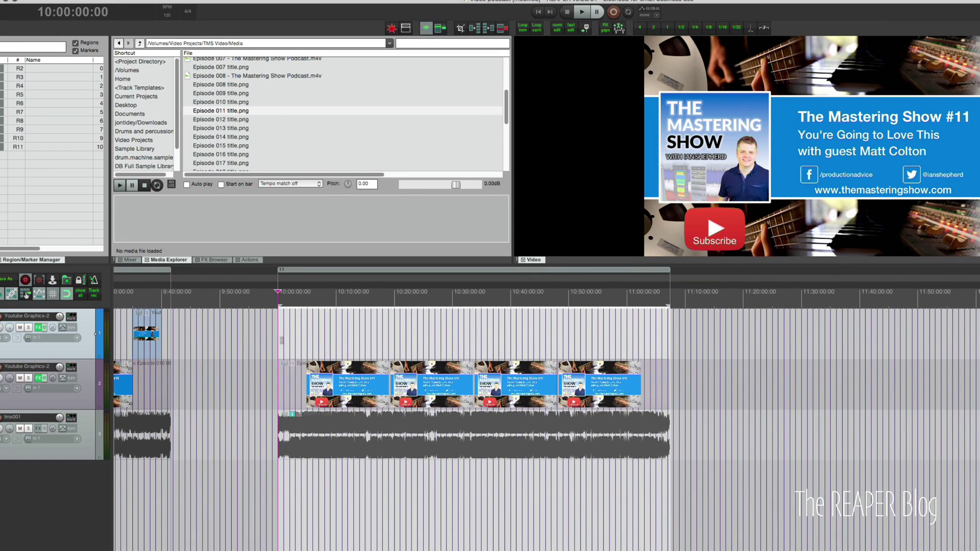
pyautogui.click(441, 340)
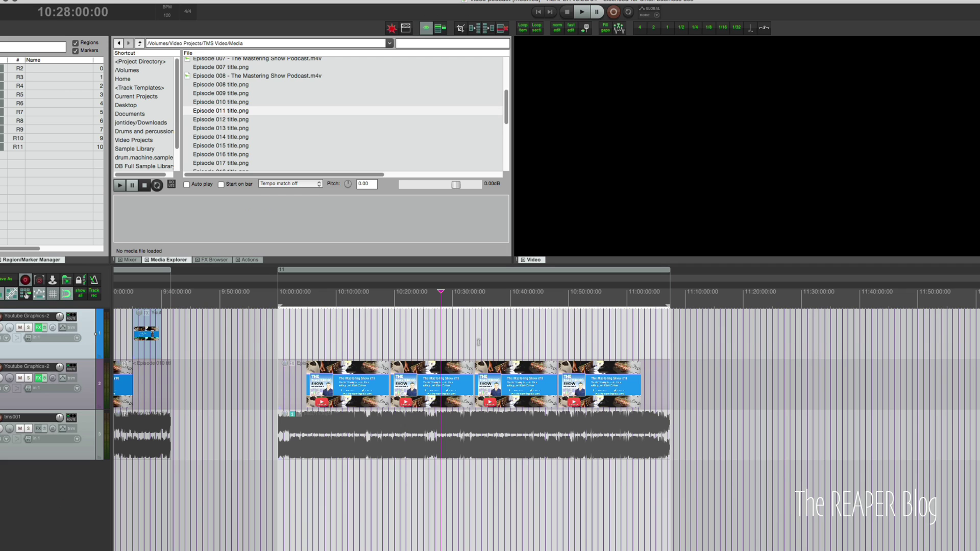
pyautogui.rightClick(468, 378)
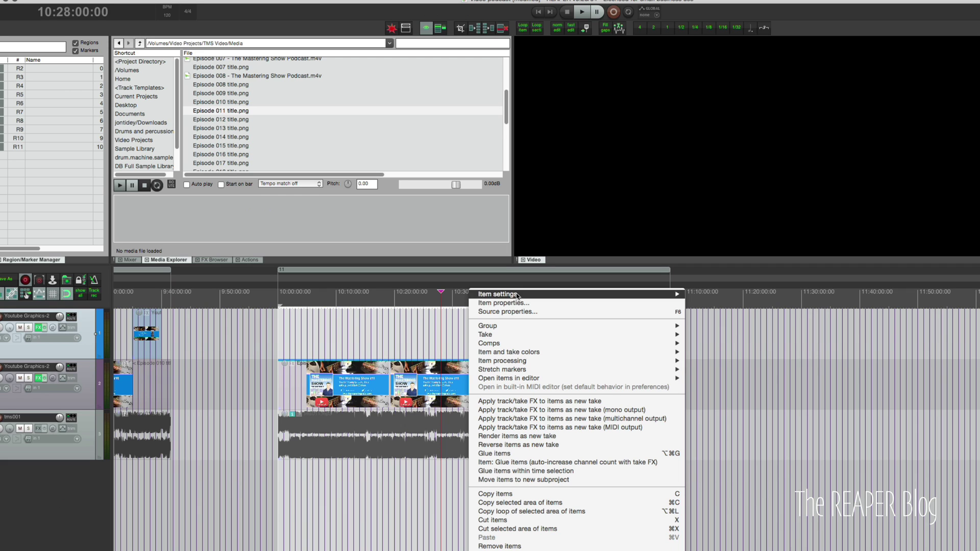
# Step: In the title image's item properties, enable Loop source and enter 0:00.600 fade-in and fade-out
pyautogui.click(515, 303)
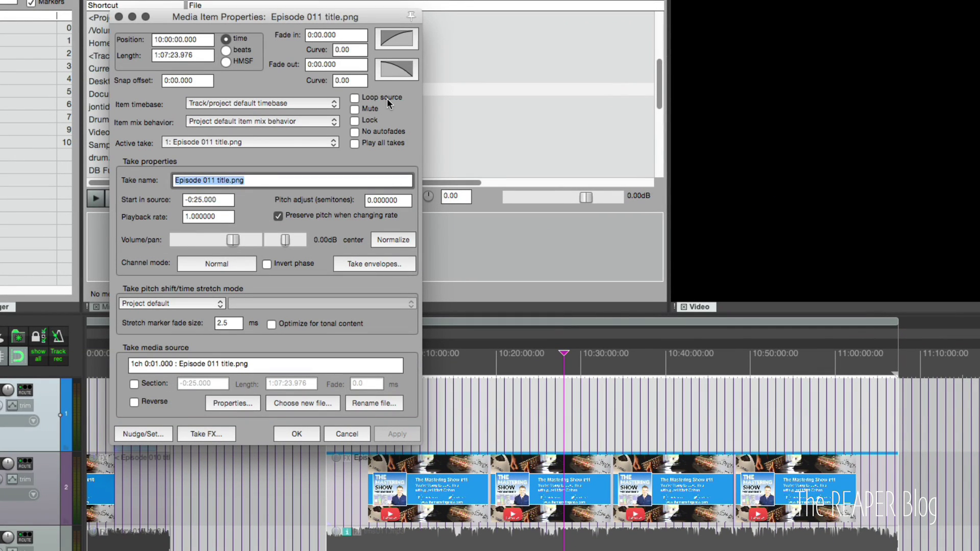
pyautogui.click(387, 98)
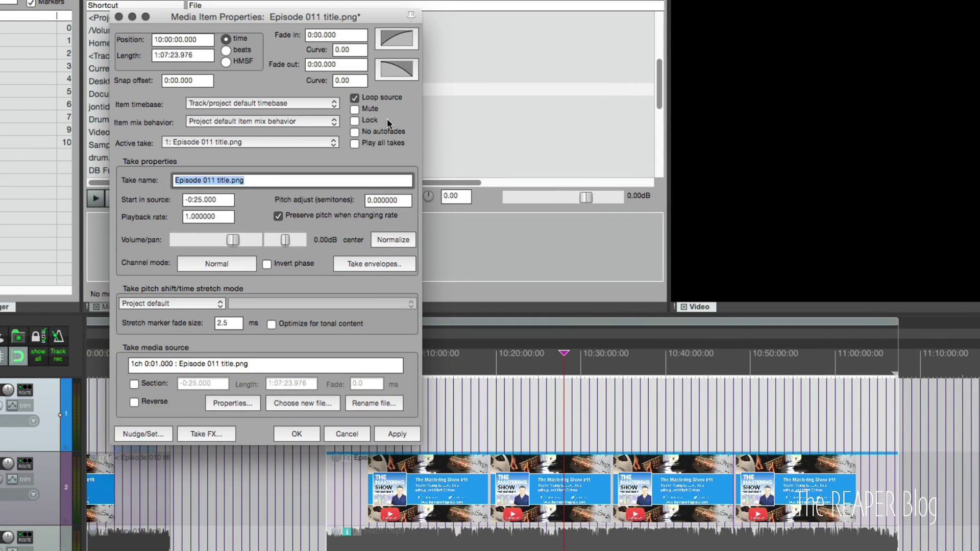
pyautogui.click(400, 434)
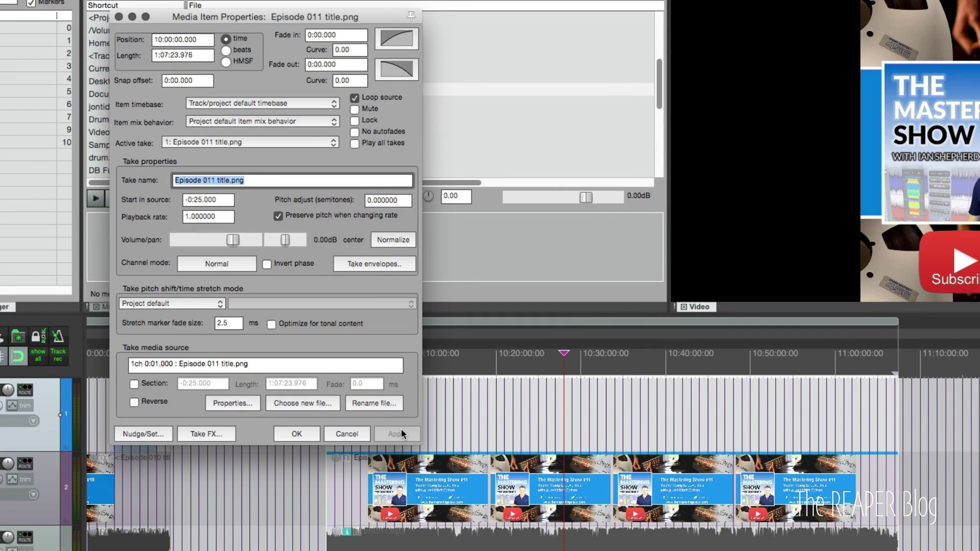
pyautogui.click(324, 35)
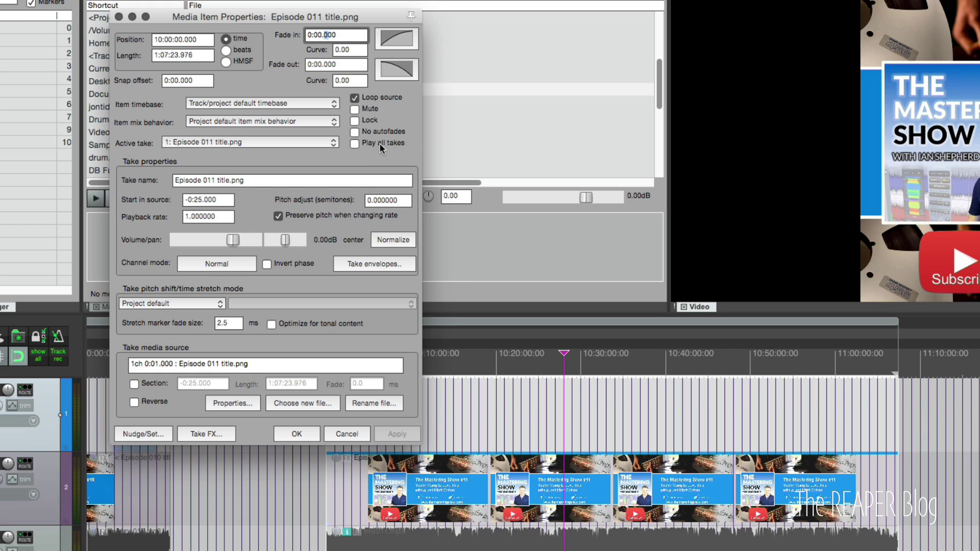
pyautogui.write('6')
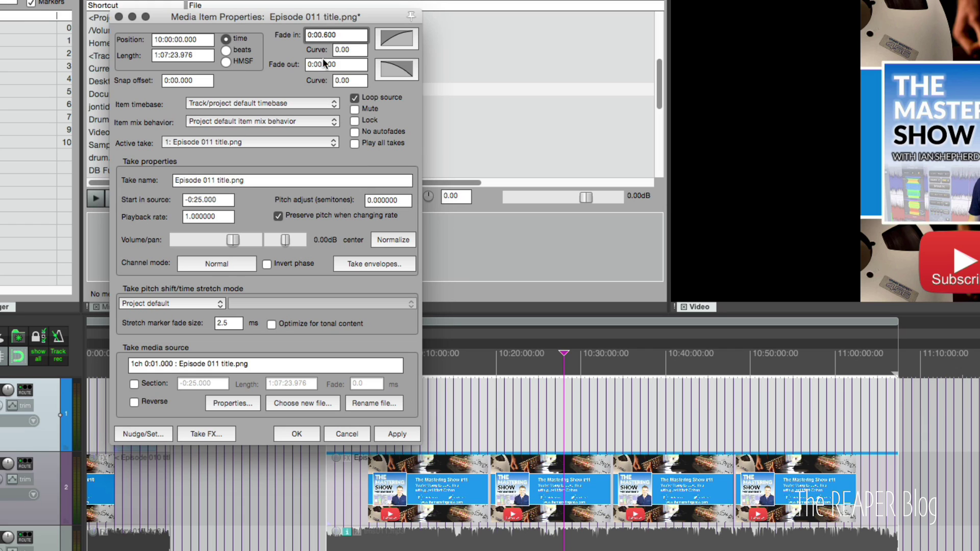
pyautogui.click(325, 67)
pyautogui.write('6')
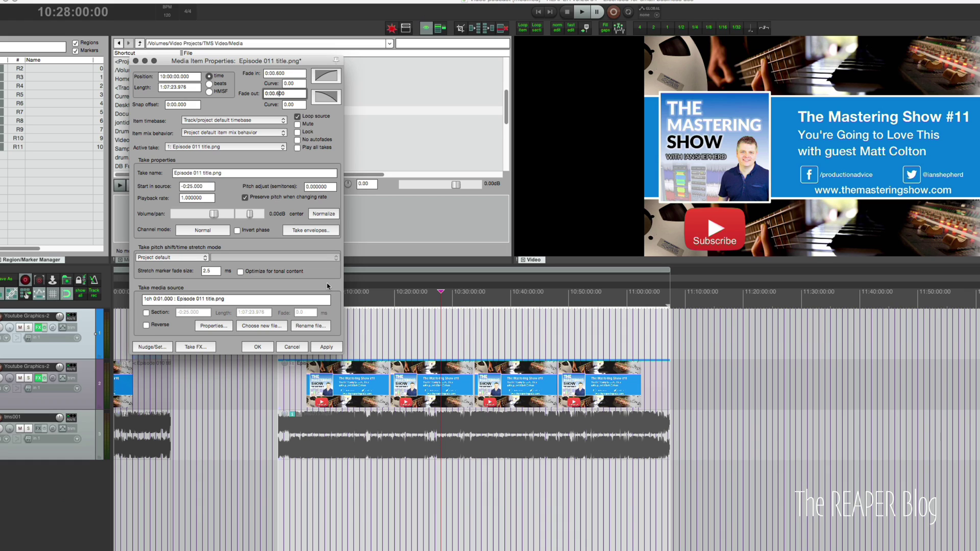
# Step: Apply the title image's fade settings and preview the fade at 10:00:00:00
pyautogui.click(258, 347)
pyautogui.click(278, 347)
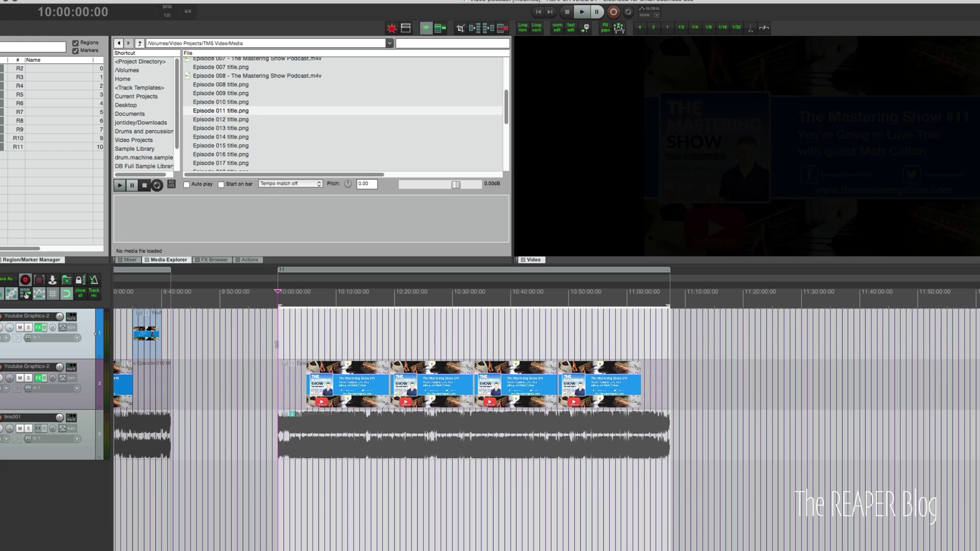
pyautogui.press('space')
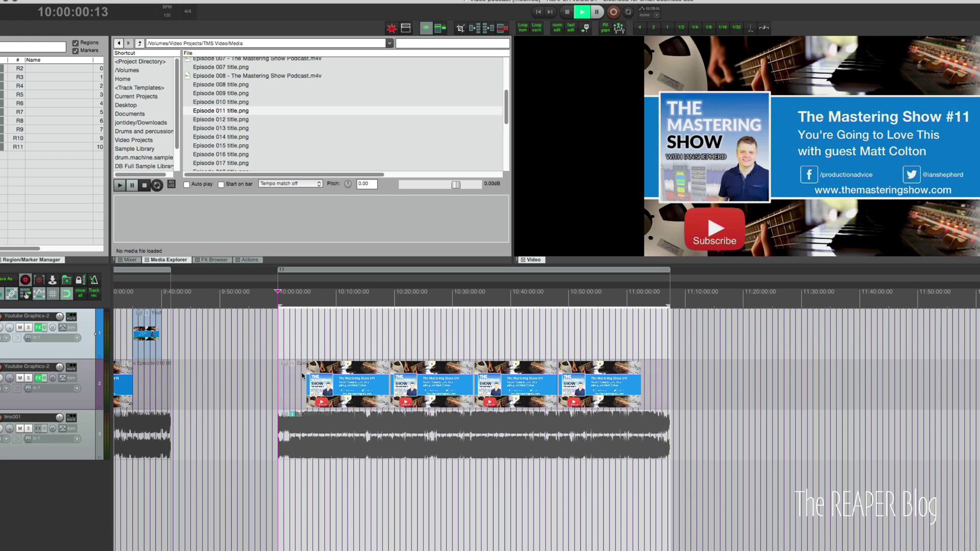
pyautogui.press('space')
pyautogui.press('space')
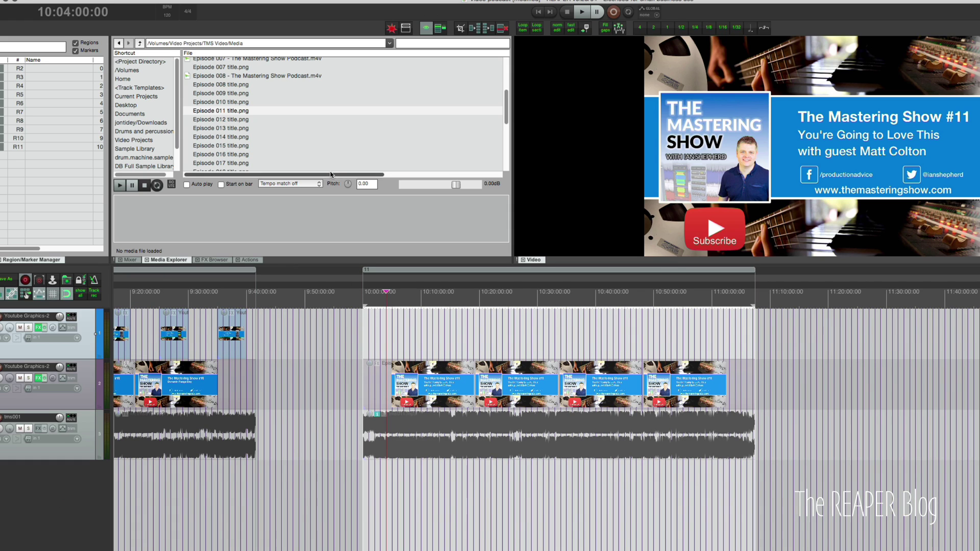
# Step: Copy the four Dynameter and Perception ads into region 11, with the first starting at 10:05
pyautogui.scroll(-10, 344, 146)
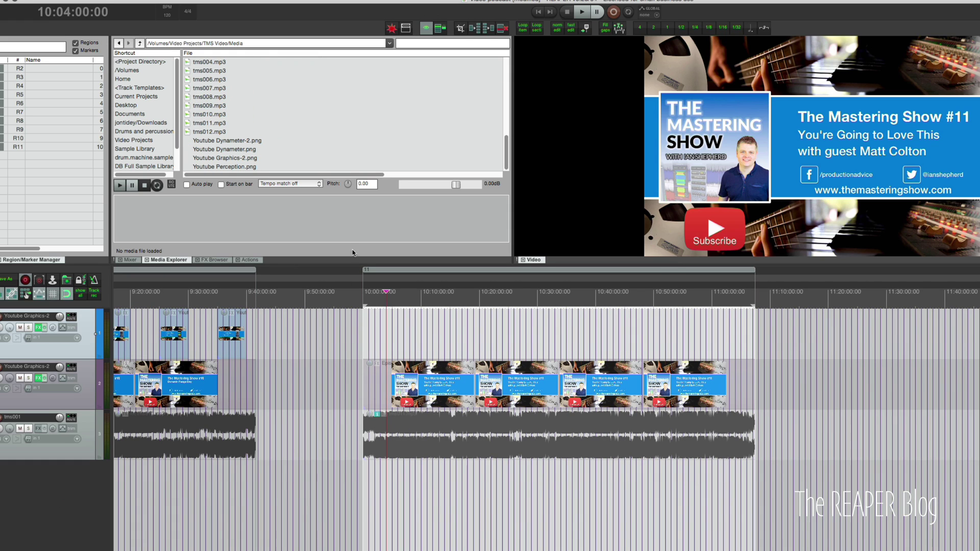
pyautogui.scroll(-5, 383, 333)
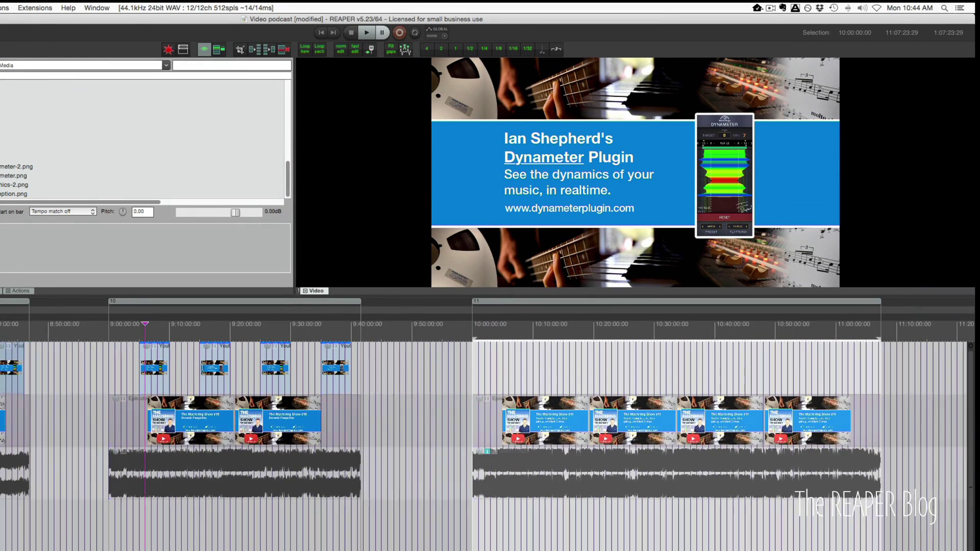
pyautogui.hscroll(3, 202, 368)
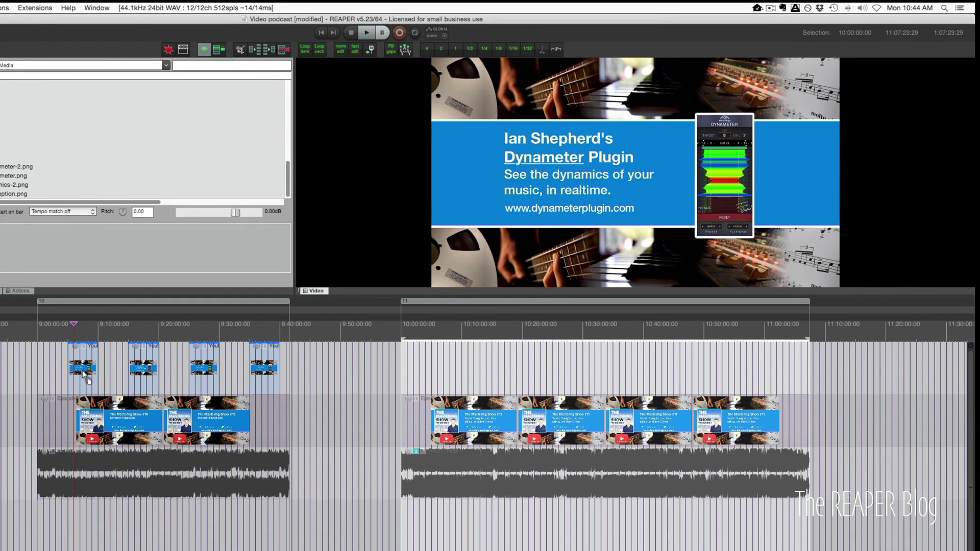
pyautogui.moveTo(83, 375); pyautogui.dragTo(459, 381)
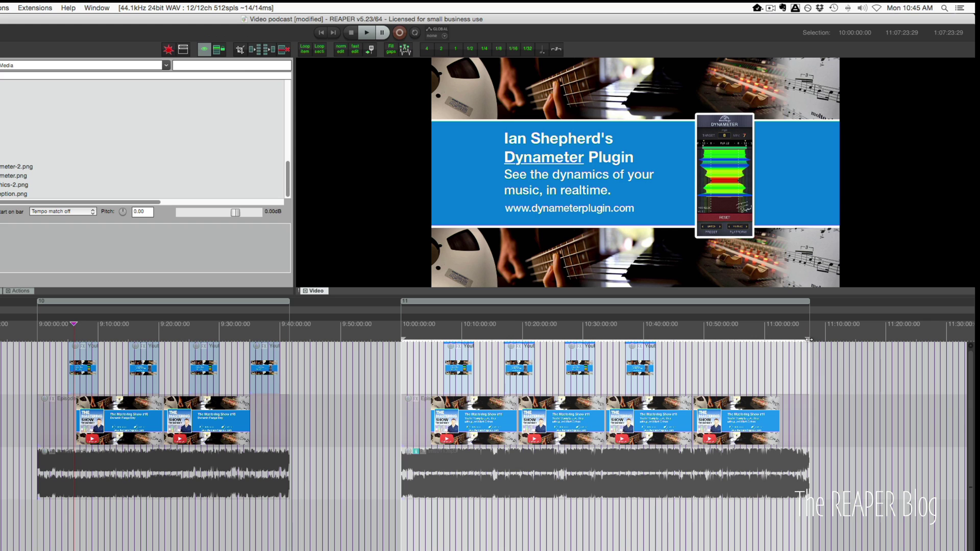
pyautogui.moveTo(809, 340); pyautogui.dragTo(432, 329)
pyautogui.scroll(4, 470, 353)
pyautogui.hscroll(10, 470, 352)
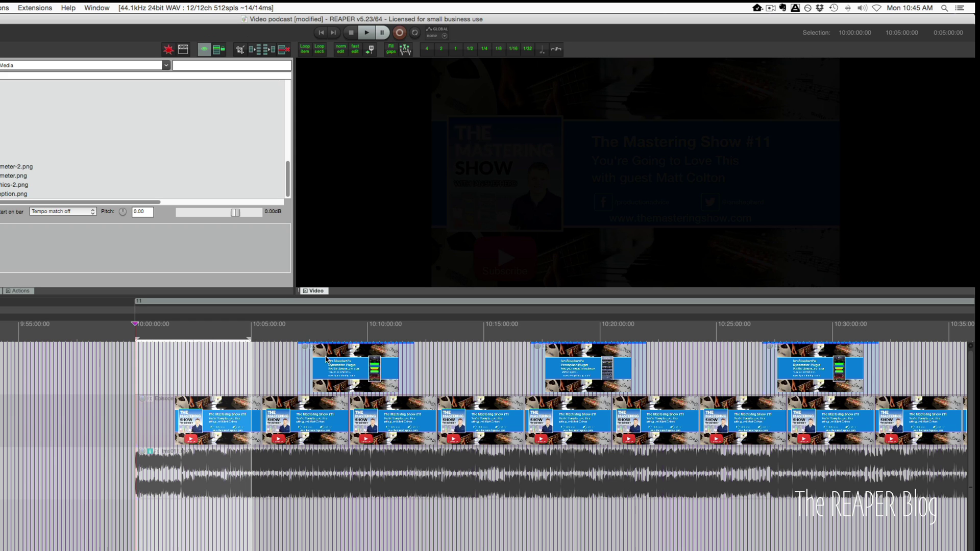
pyautogui.moveTo(327, 358); pyautogui.dragTo(280, 359)
pyautogui.moveTo(464, 360); pyautogui.dragTo(463, 359)
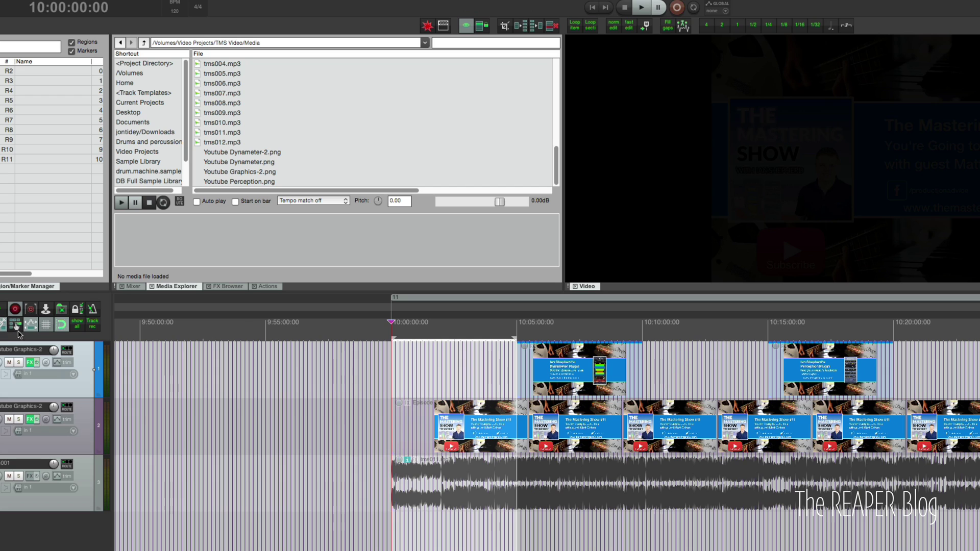
# Step: Switch ripple editing to per-track mode and check the video frame around 10:48
pyautogui.rightClick(0, 327)
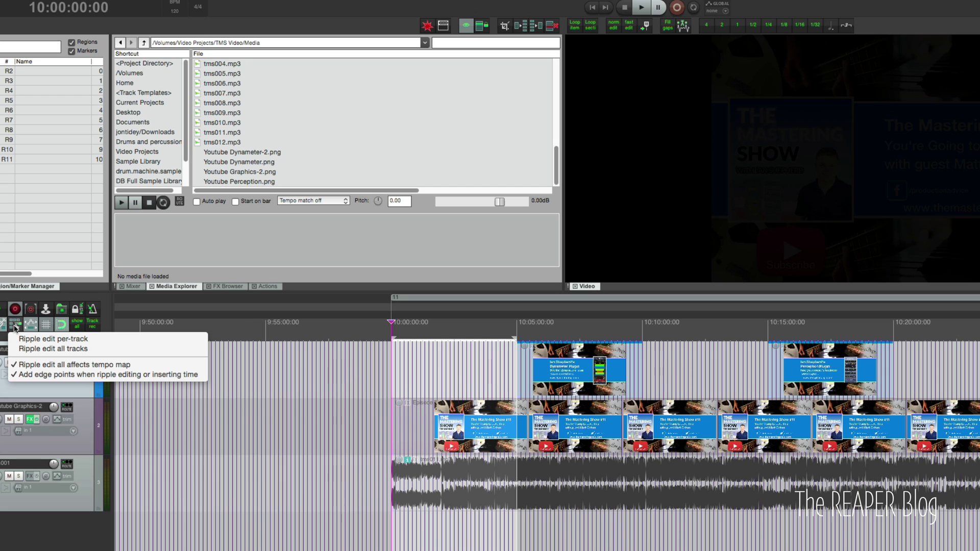
pyautogui.click(84, 340)
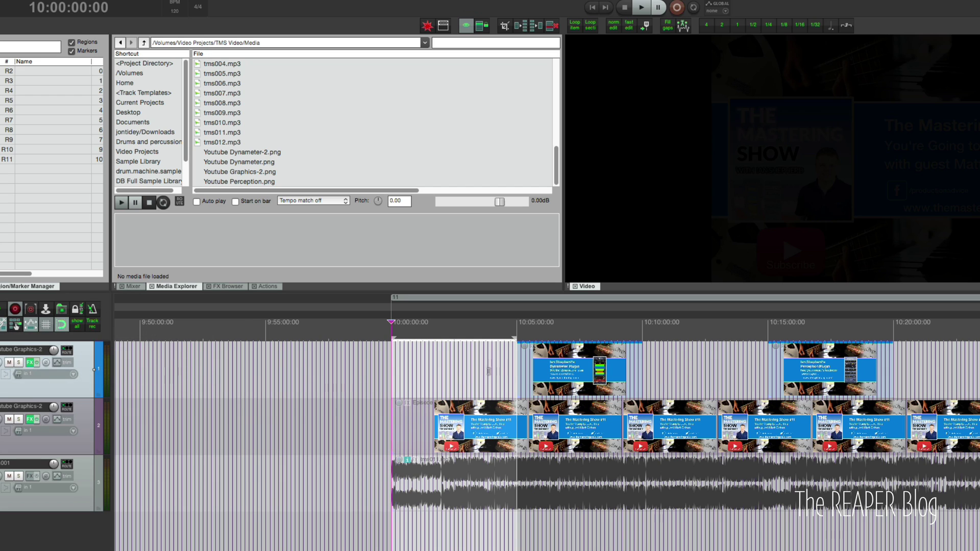
pyautogui.hscroll(1, 583, 366)
pyautogui.hscroll(15, 583, 366)
pyautogui.scroll(-5, 764, 394)
pyautogui.click(708, 368)
pyautogui.scroll(4, 708, 368)
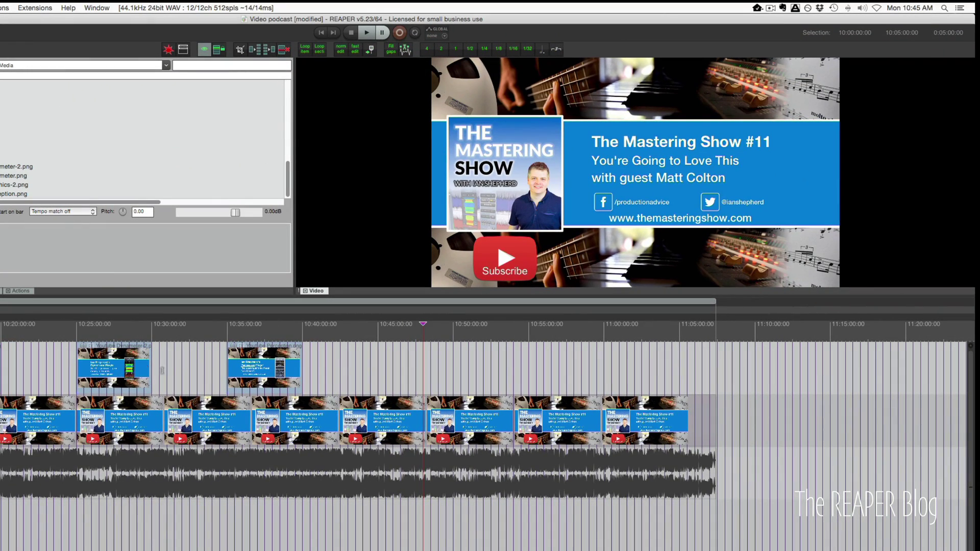
# Step: Duplicate the Dynameter and Perception ad images with Ctrl+D so they repeat after 10:45
pyautogui.click(114, 368)
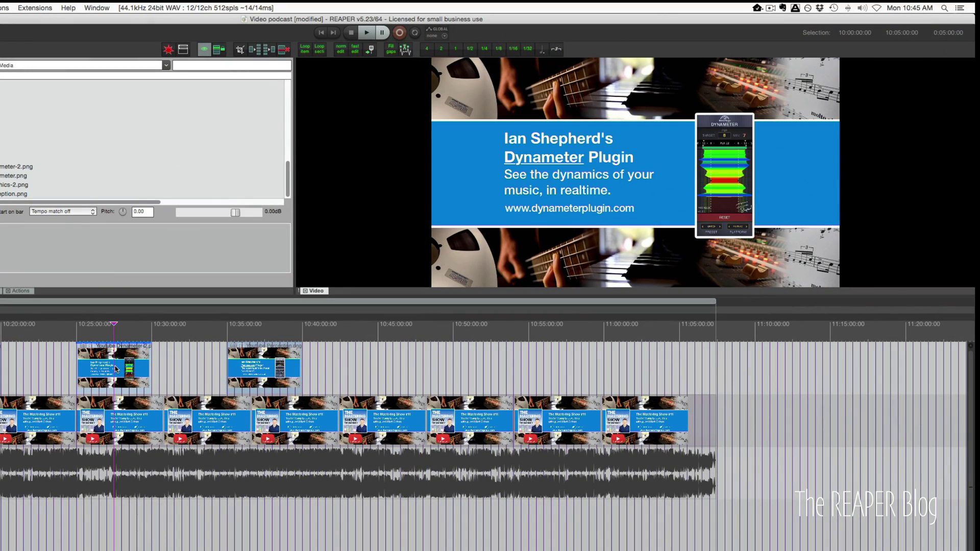
pyautogui.press('`')
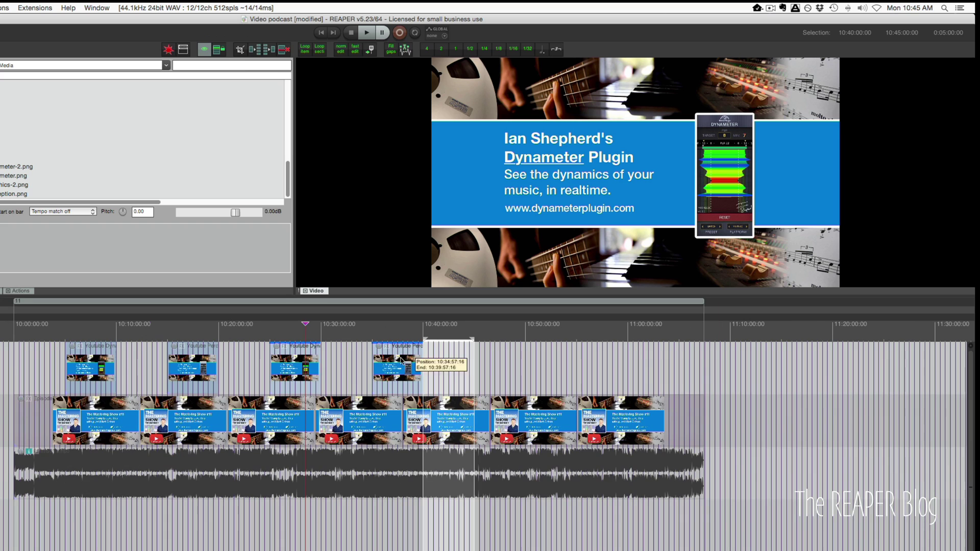
pyautogui.press('super+d')
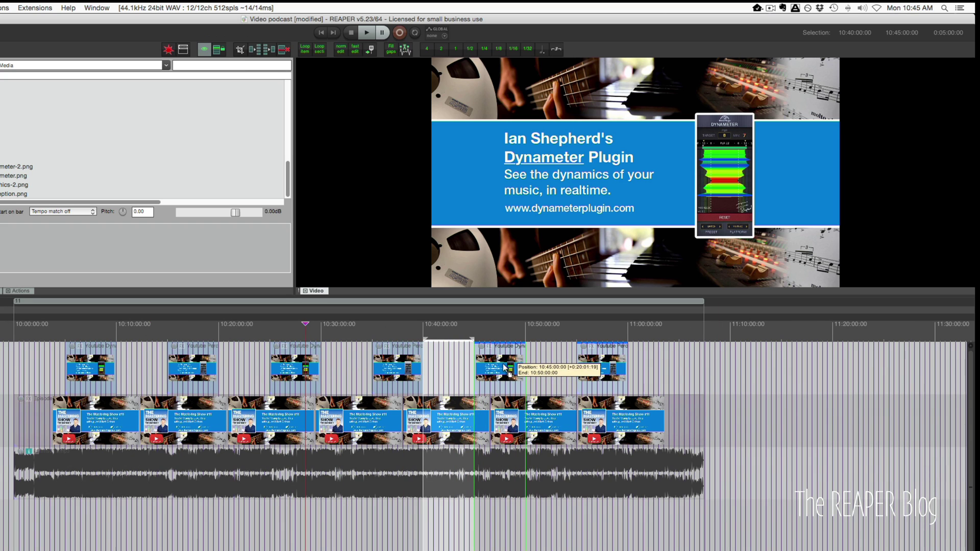
# Step: Verify the frames at 11:00, the Dynameter ad near 10:47, and the title image near 11:02
pyautogui.click(624, 354)
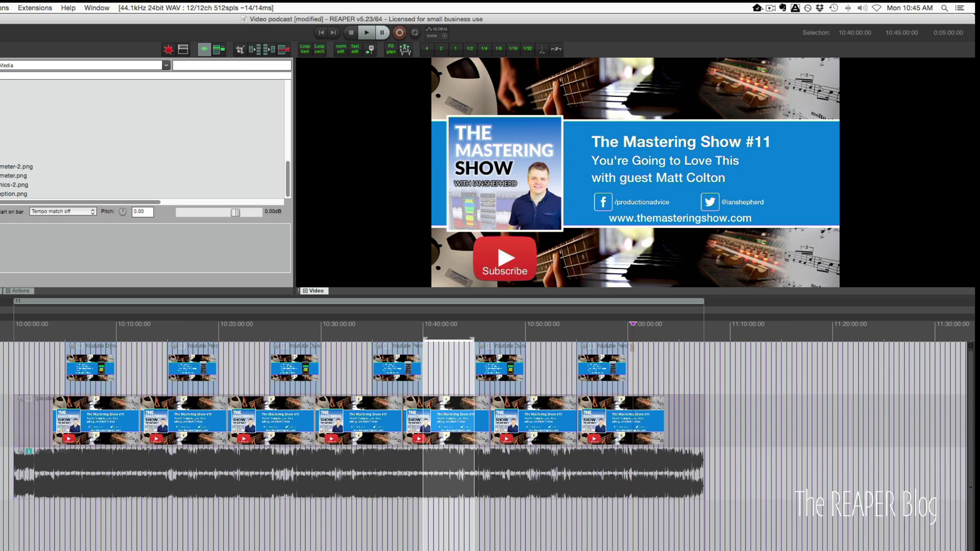
pyautogui.scroll(-2, 623, 354)
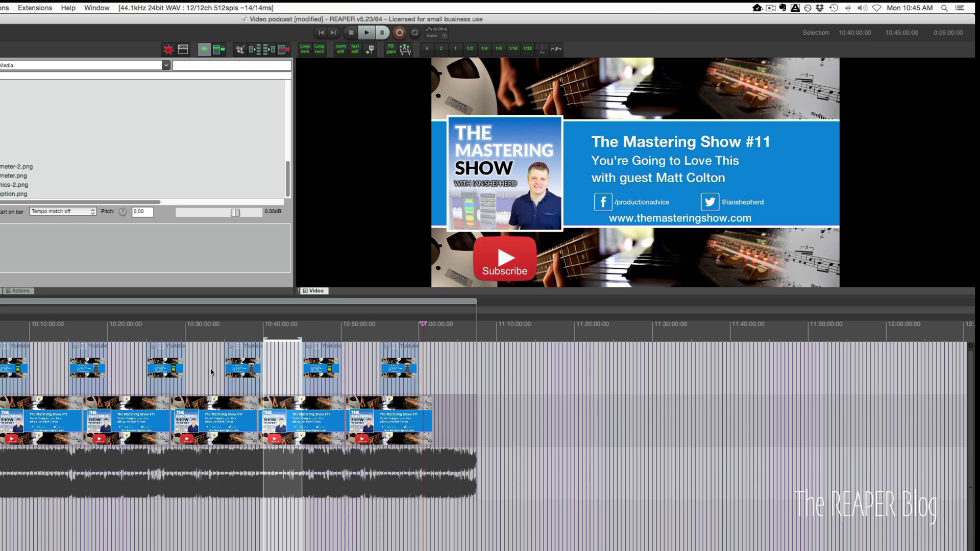
pyautogui.click(325, 360)
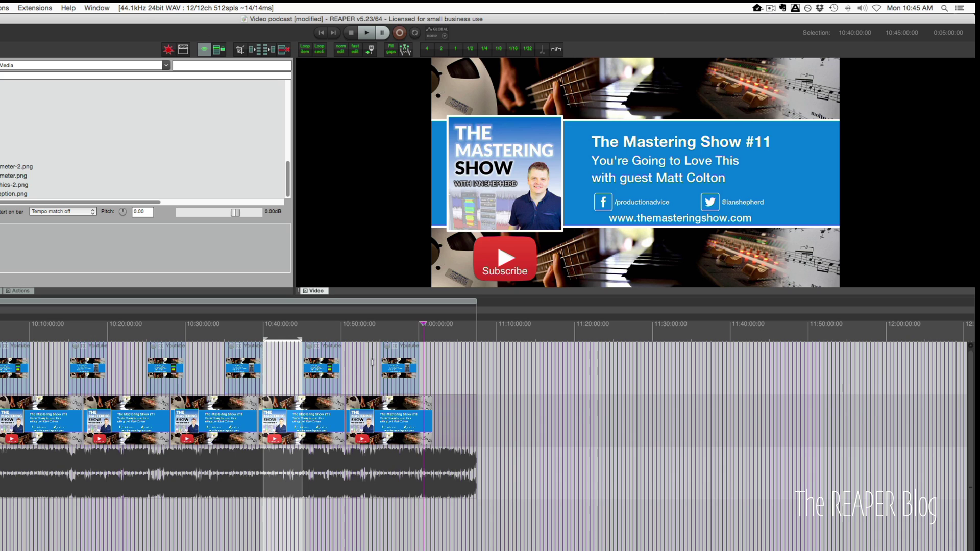
pyautogui.click(436, 370)
pyautogui.scroll(3, 460, 375)
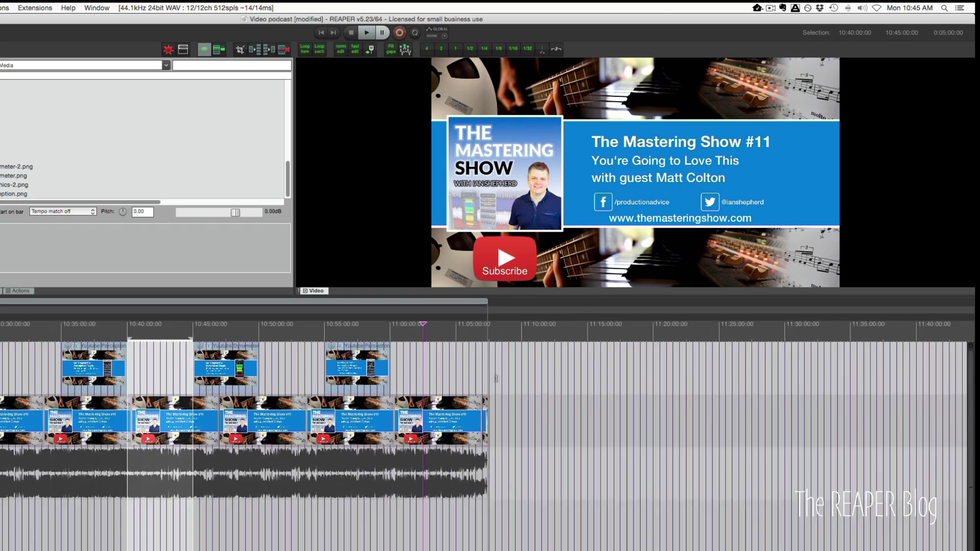
pyautogui.scroll(-5, 496, 379)
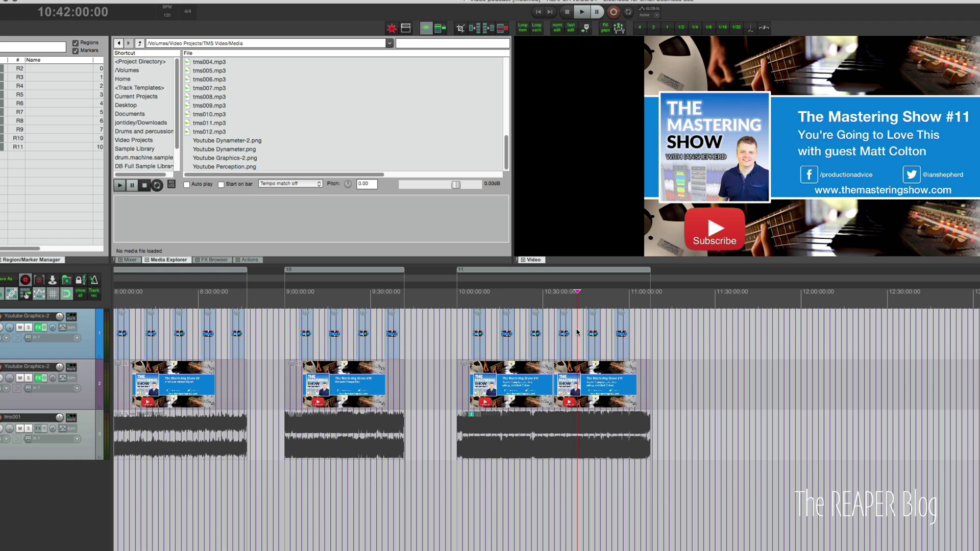
# Step: Play the transition into the Perception Plugin ad from just before 10:35, then open Render to File
pyautogui.click(567, 337)
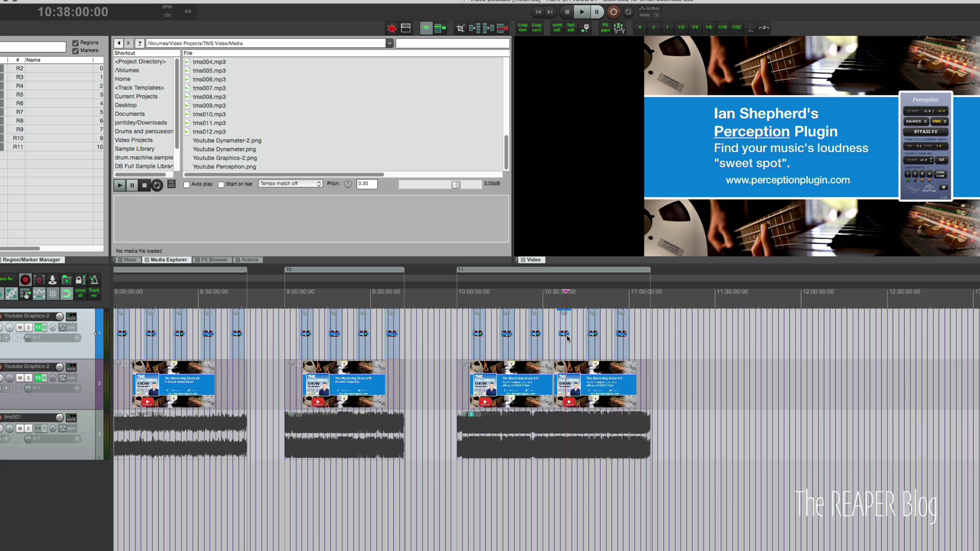
pyautogui.scroll(5, 588, 334)
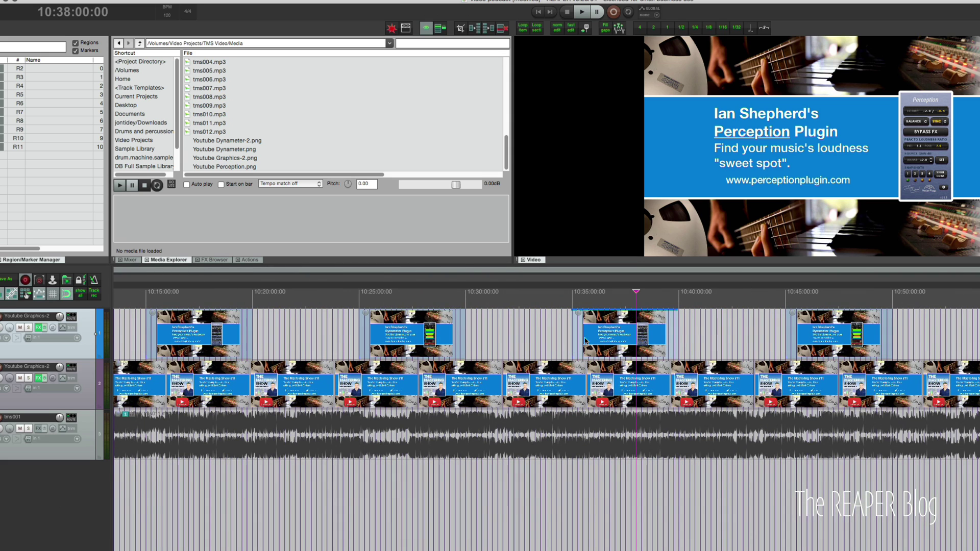
pyautogui.scroll(8, 570, 303)
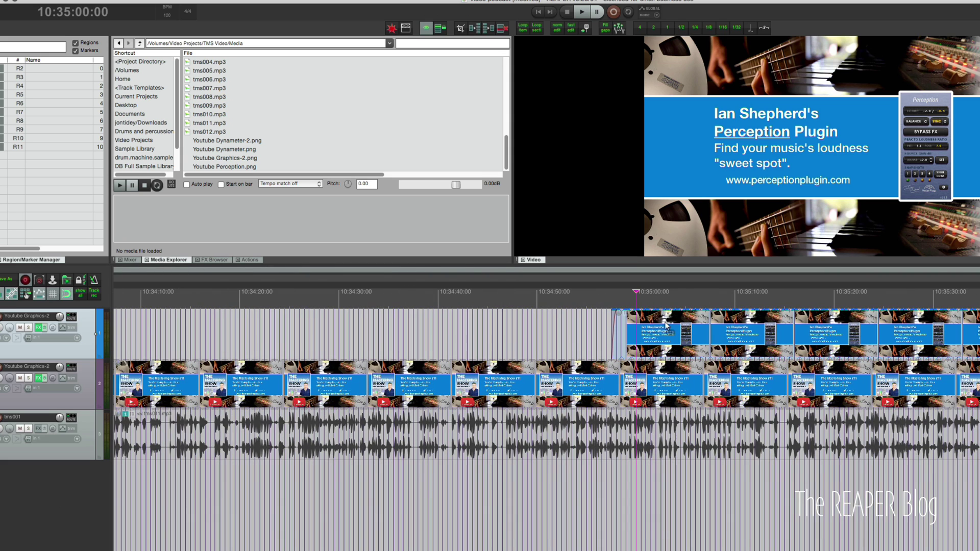
pyautogui.click(604, 301)
pyautogui.press('space')
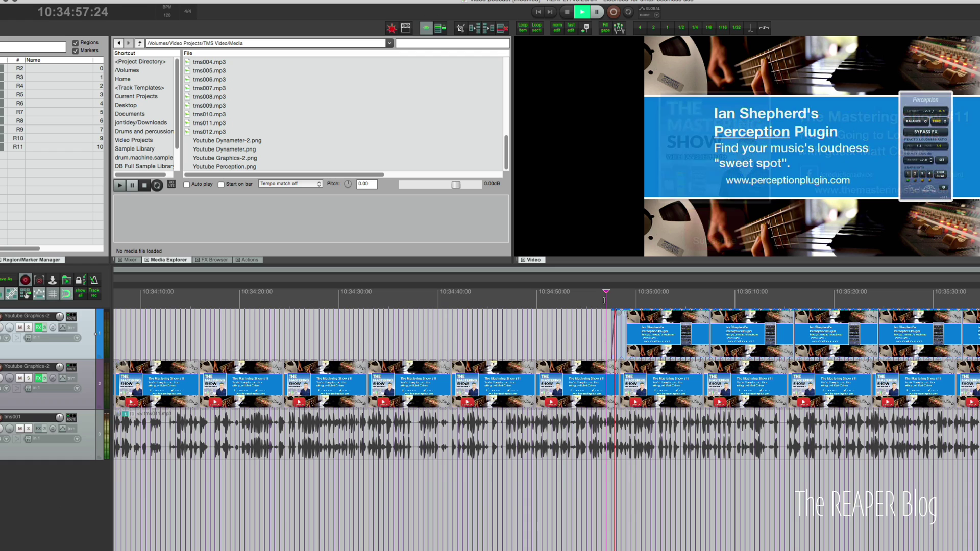
pyautogui.press('super+alt+r')
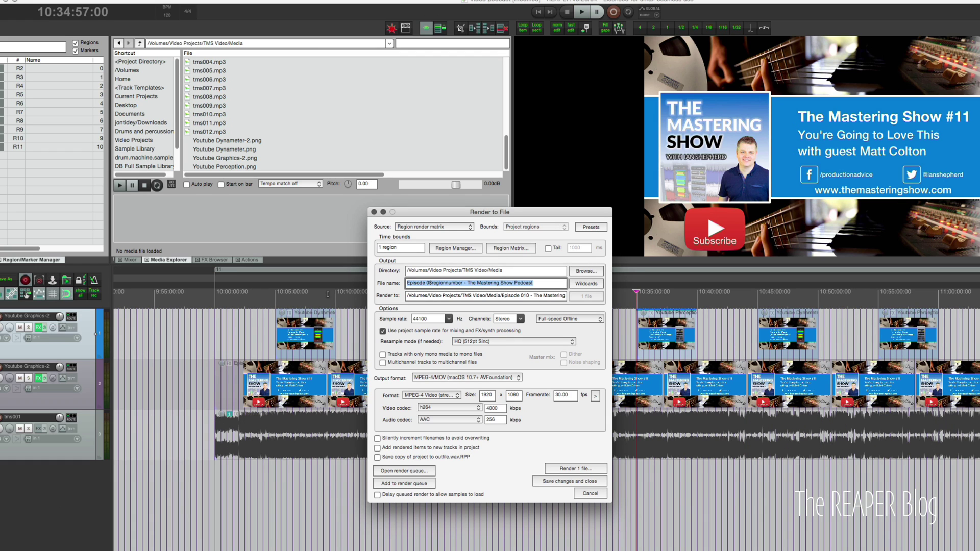
# Step: Set the render source to Region render matrix, keep project-region bounds, and mark region 11 for the master mix instead of region 10
pyautogui.click(455, 226)
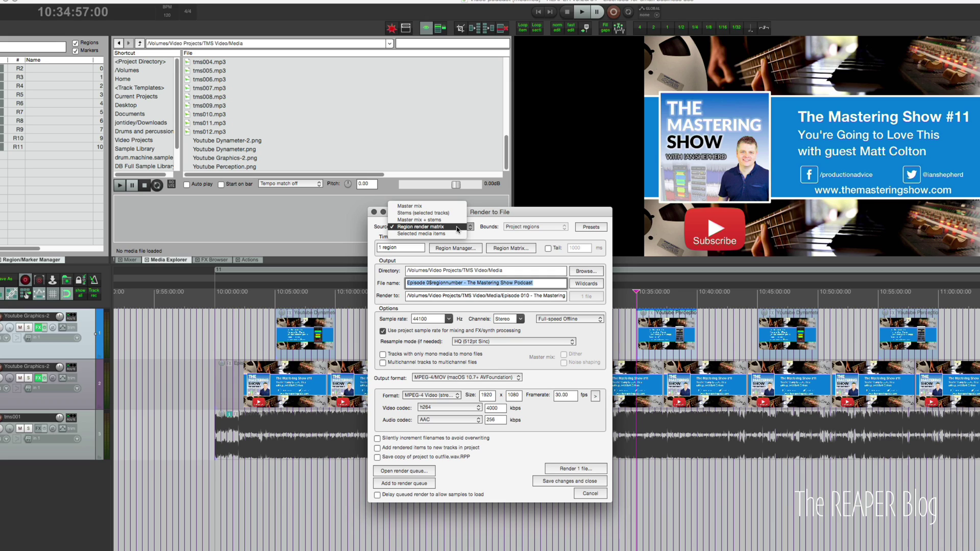
pyautogui.click(454, 207)
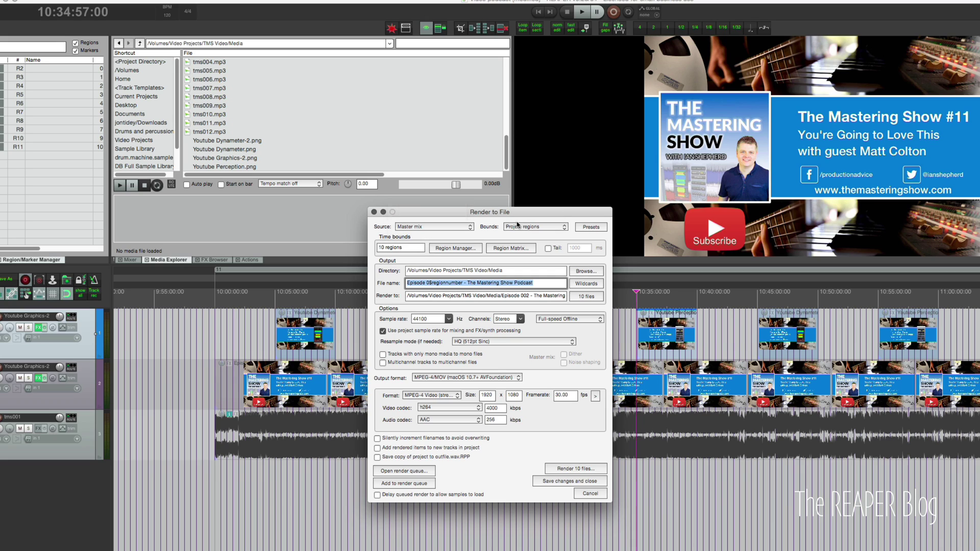
pyautogui.click(519, 226)
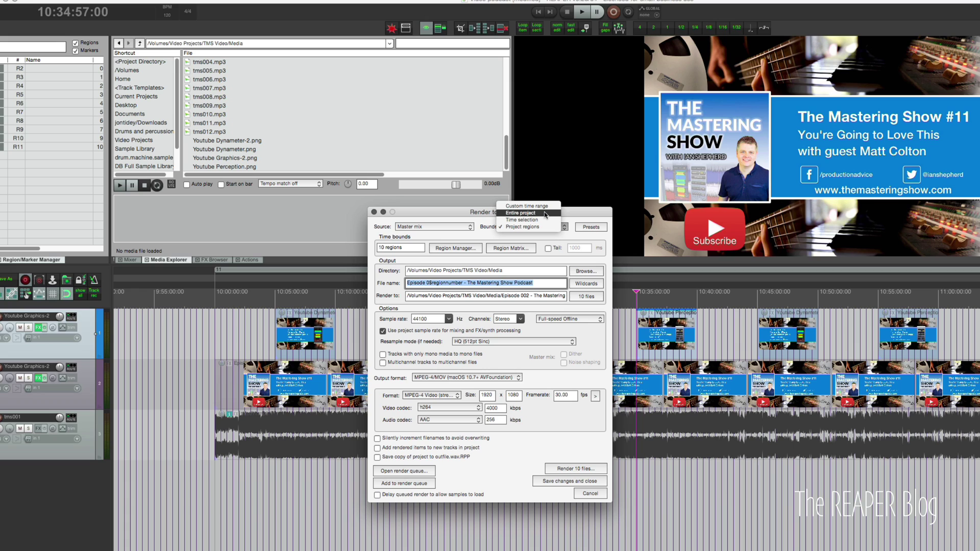
pyautogui.click(522, 227)
pyautogui.click(439, 227)
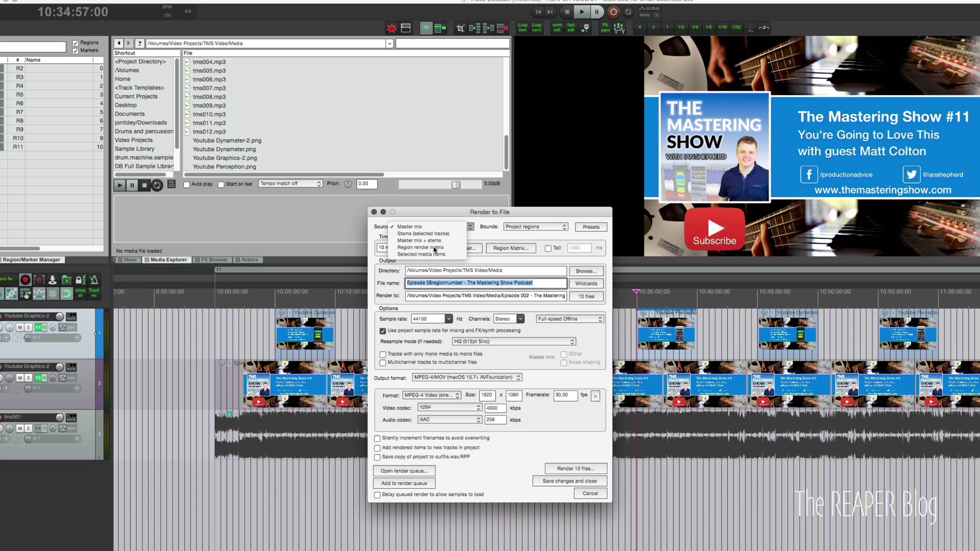
pyautogui.click(435, 248)
pyautogui.click(511, 249)
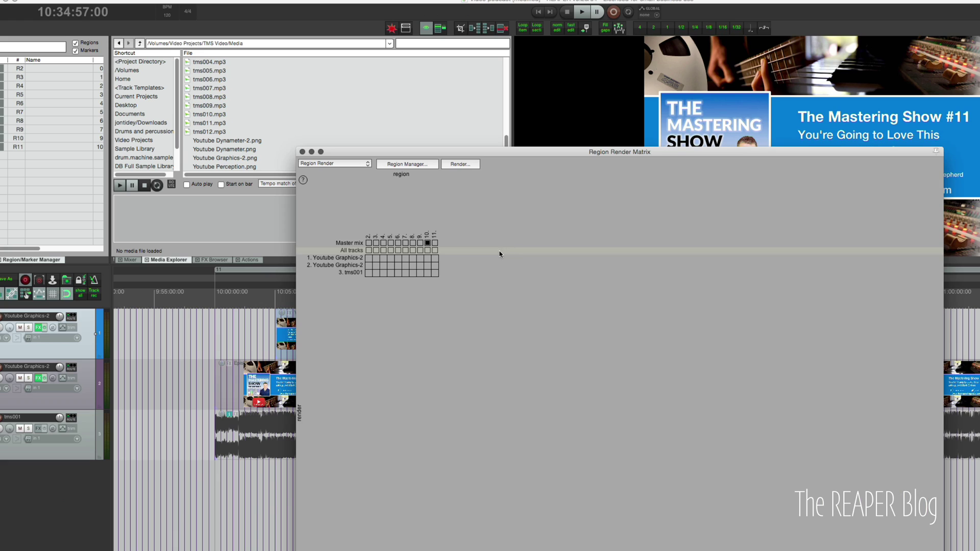
pyautogui.click(434, 243)
pyautogui.click(303, 152)
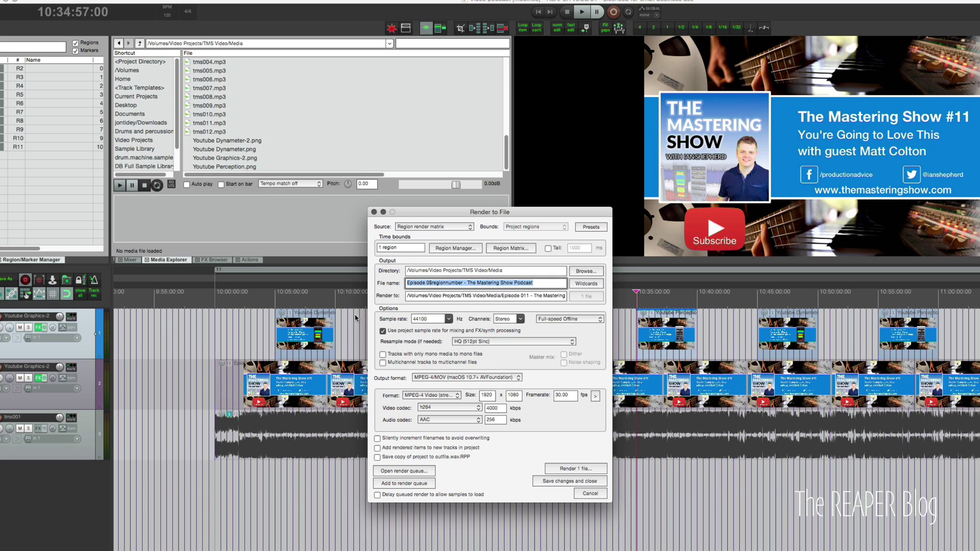
# Step: Review the $regionnumber output file name and keep MPEG-4/MOV as the output format
pyautogui.click(446, 284)
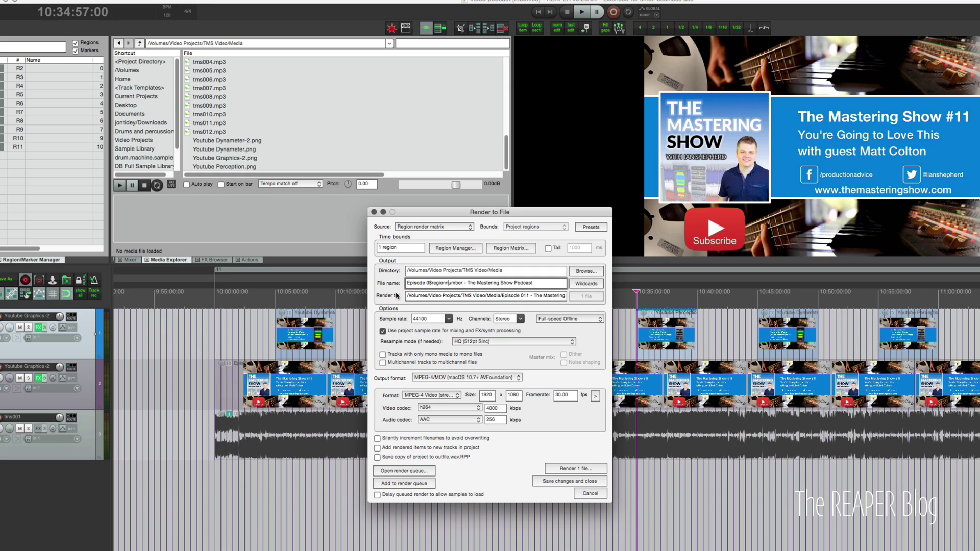
pyautogui.click(449, 283)
pyautogui.click(460, 378)
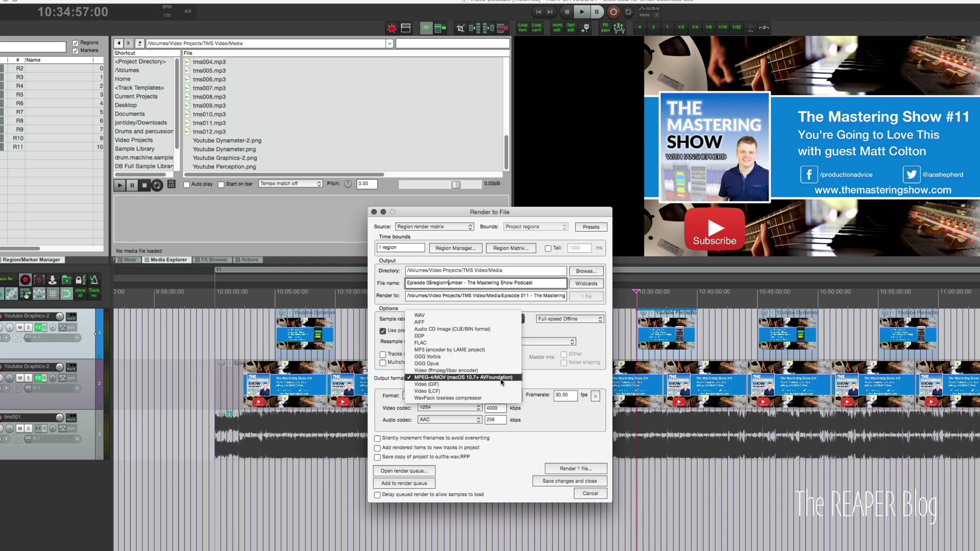
pyautogui.click(501, 379)
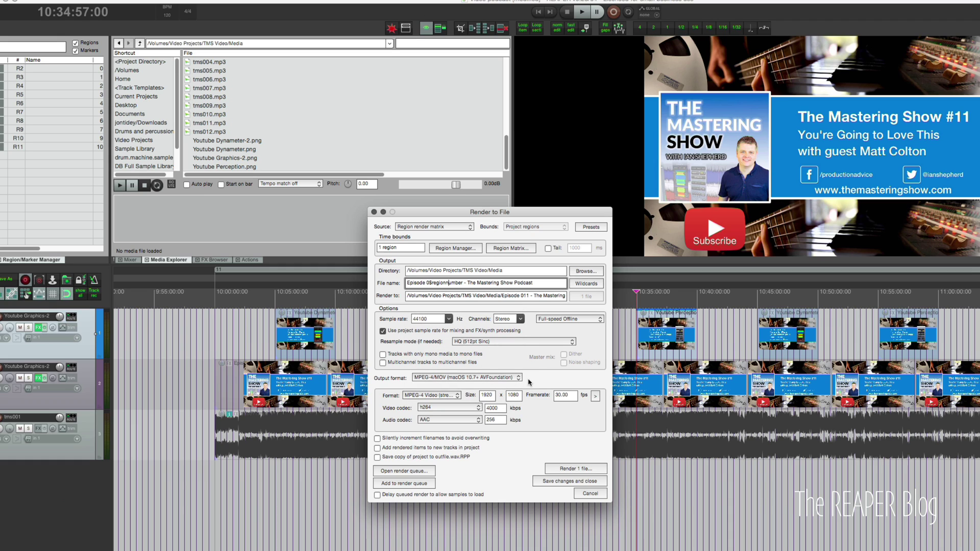
# Step: Check the 1920 video width, frame rate, 4000 kbps video bitrate and 256 kbps audio bitrate
pyautogui.click(487, 395)
pyautogui.press('Tab')
pyautogui.press('Tab')
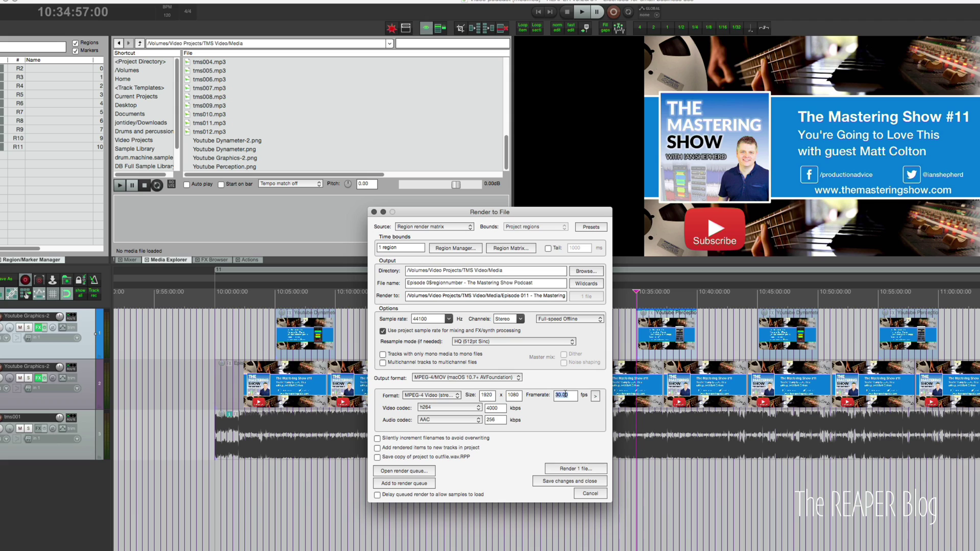
pyautogui.click(499, 411)
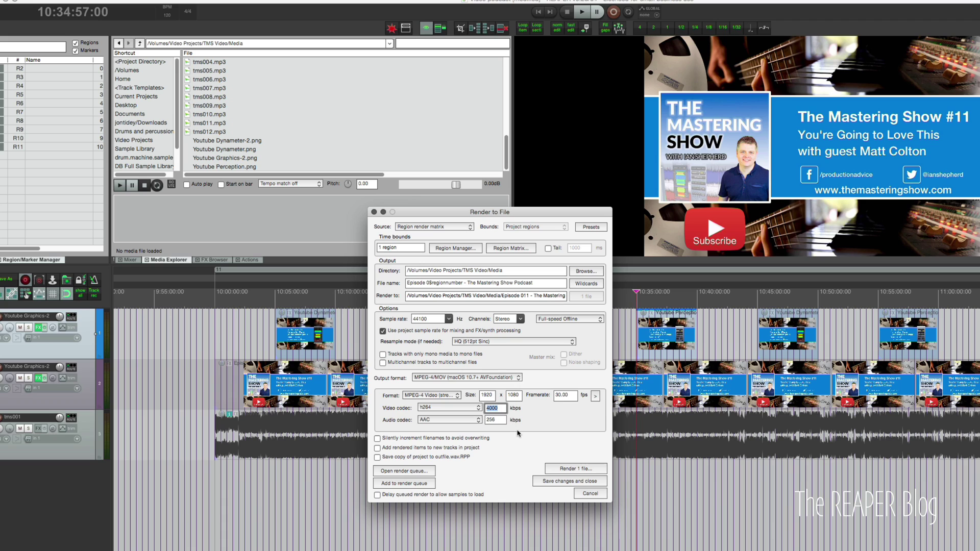
pyautogui.press('Tab')
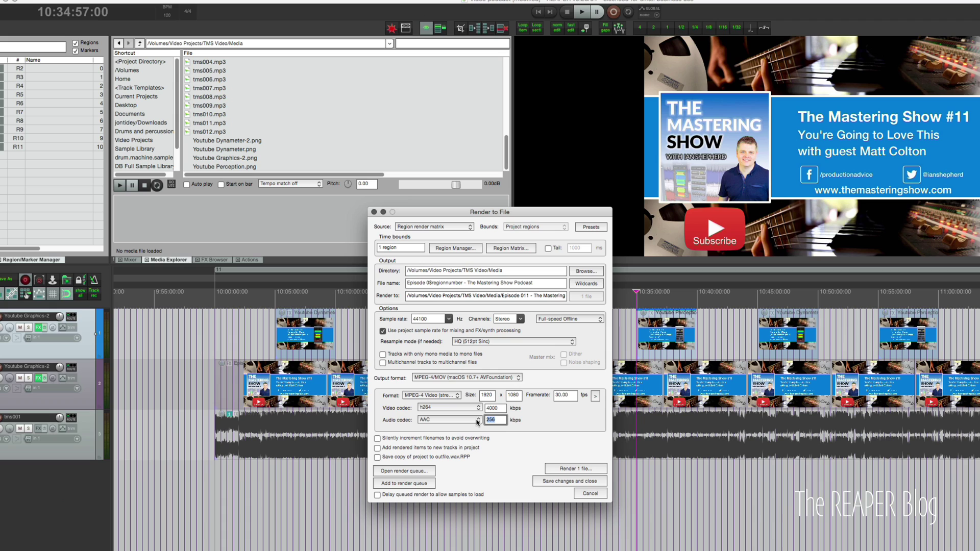
pyautogui.click(554, 426)
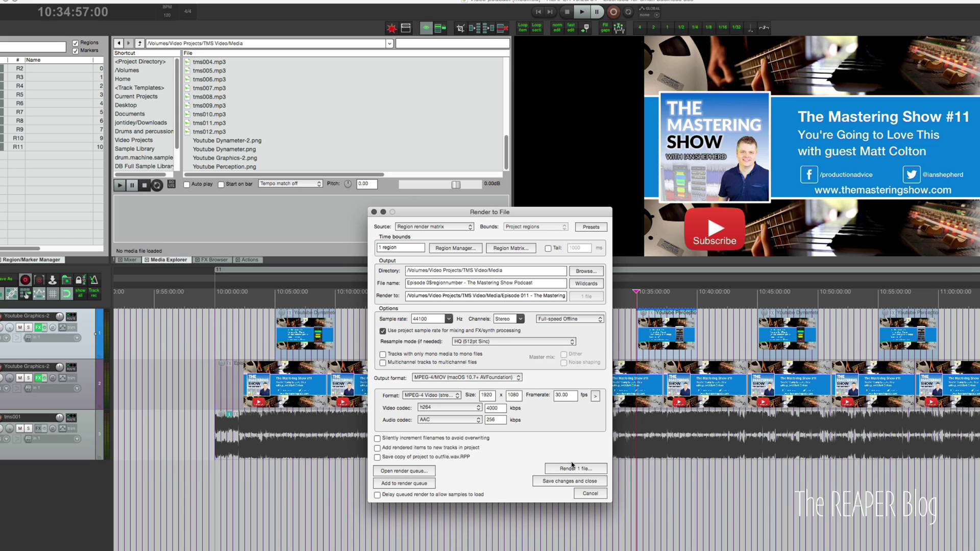
pyautogui.click(590, 494)
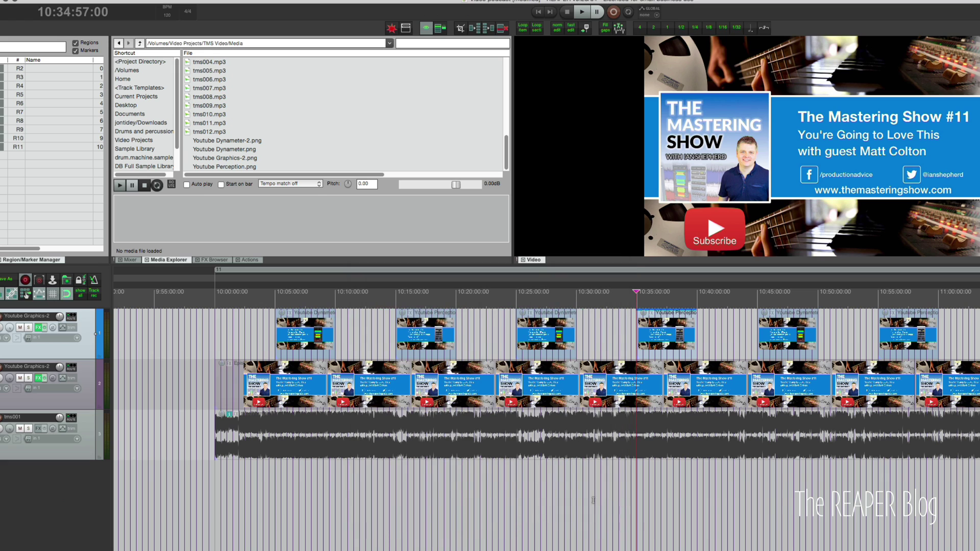